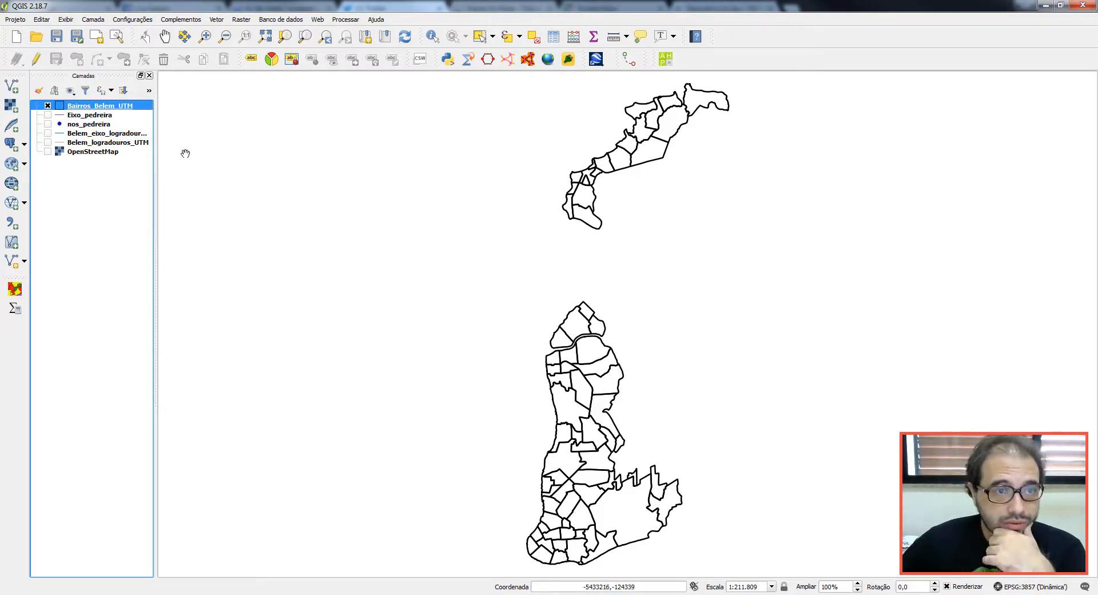
Step: Show Belem_logradouros_UTM and zoom in on a block of southern streets
{"action": "left_click", "coordinate": [48, 142]}
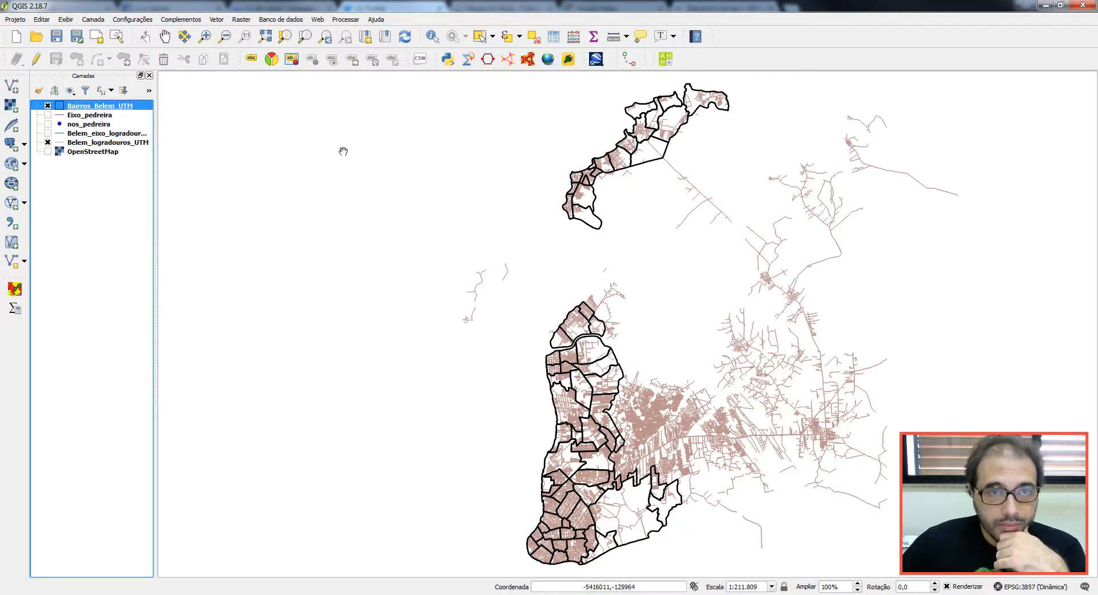
{"action": "left_click", "coordinate": [205, 36]}
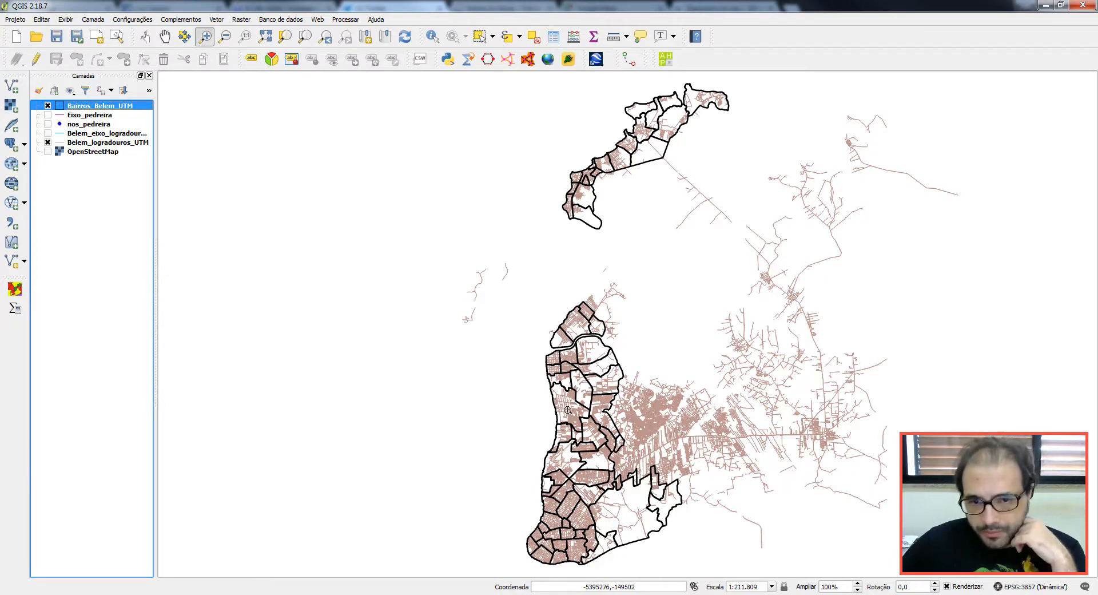
{"action": "left_click_drag", "start_coordinate": [561, 409], "coordinate": [613, 473]}
{"action": "left_click_drag", "start_coordinate": [542, 365], "coordinate": [778, 519]}
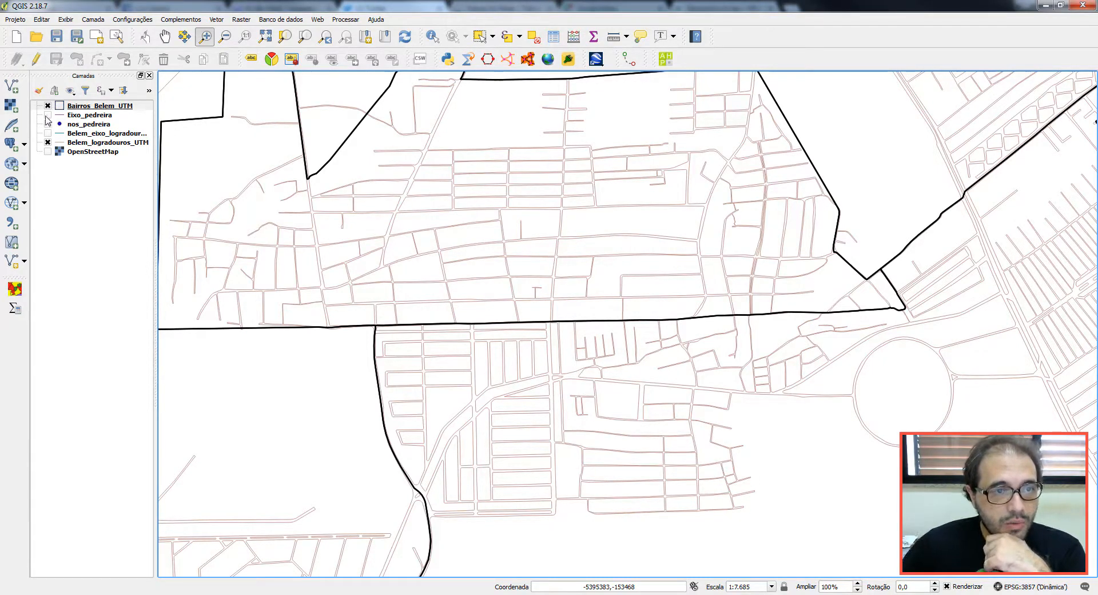
Step: Display both street layers together and pan southwest across the blocks to compare them
{"action": "left_click", "coordinate": [47, 134]}
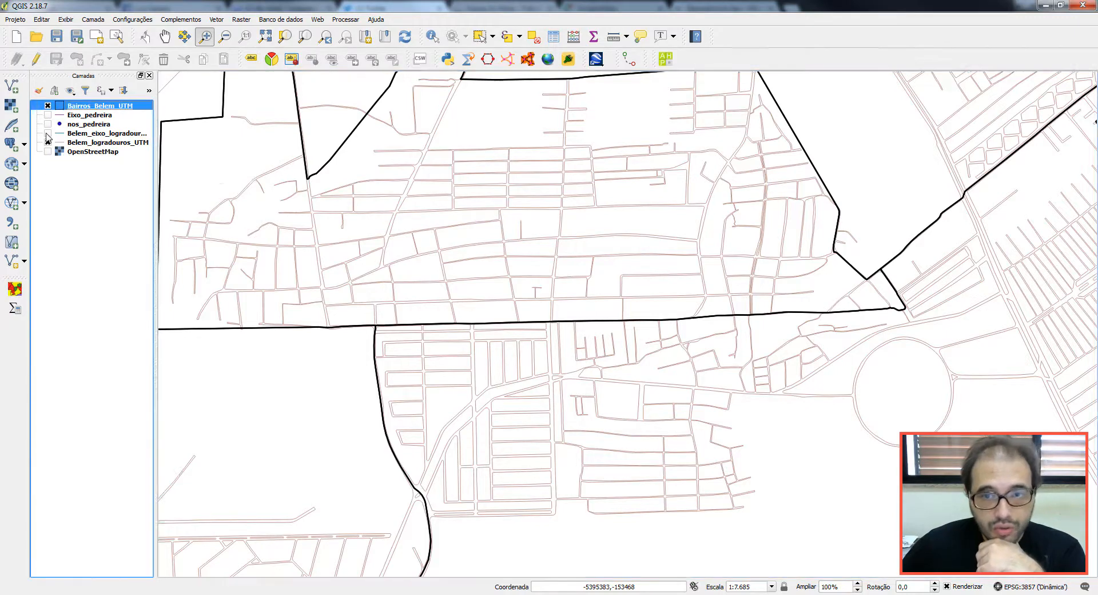
{"action": "left_click", "coordinate": [47, 143]}
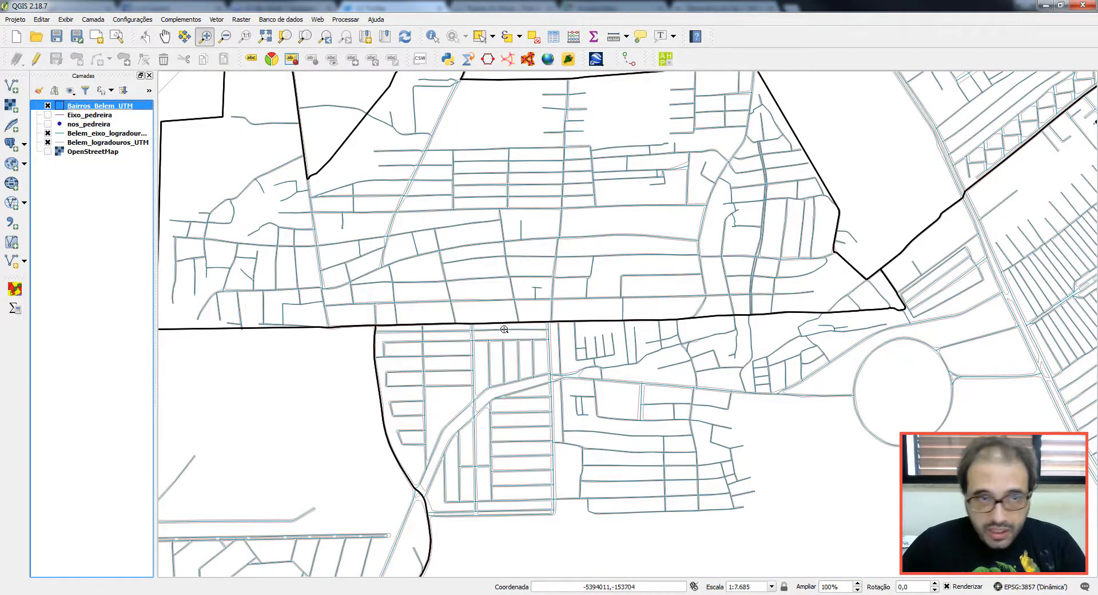
{"action": "left_click", "coordinate": [165, 36]}
{"action": "left_click_drag", "start_coordinate": [652, 453], "coordinate": [577, 204]}
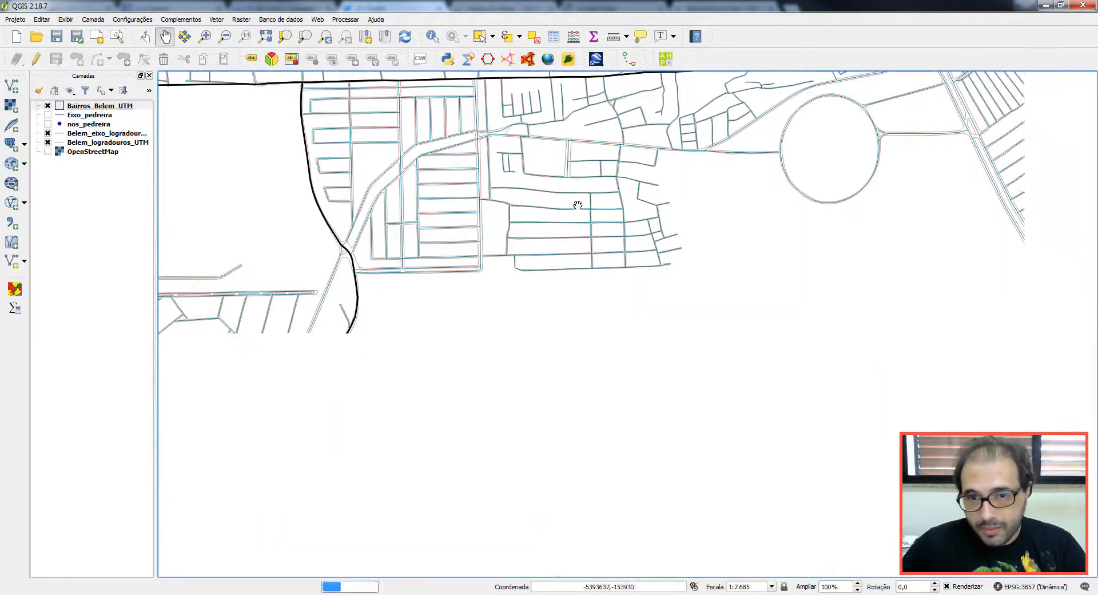
{"action": "left_click_drag", "start_coordinate": [619, 295], "coordinate": [557, 174]}
{"action": "scroll", "coordinate": [710, 418], "scroll_direction": "up", "scroll_amount": 1}
{"action": "left_click_drag", "start_coordinate": [711, 418], "coordinate": [586, 128]}
{"action": "left_click_drag", "start_coordinate": [639, 356], "coordinate": [618, 74]}
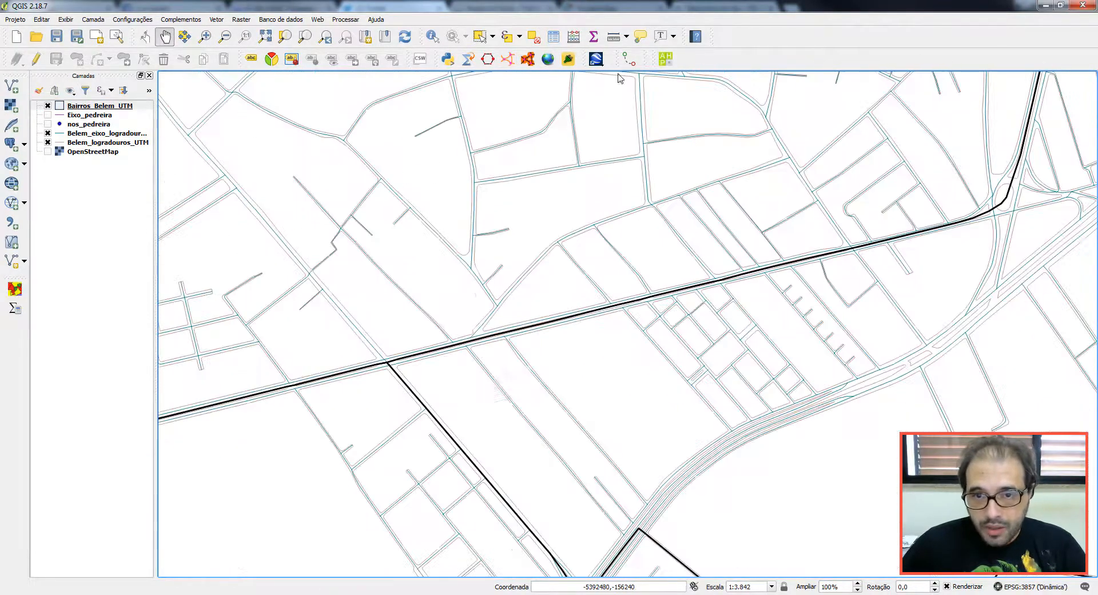
{"action": "left_click_drag", "start_coordinate": [696, 516], "coordinate": [660, 265]}
{"action": "left_click_drag", "start_coordinate": [518, 476], "coordinate": [738, 194]}
{"action": "left_click_drag", "start_coordinate": [355, 534], "coordinate": [588, 314]}
{"action": "left_click_drag", "start_coordinate": [417, 455], "coordinate": [785, 286]}
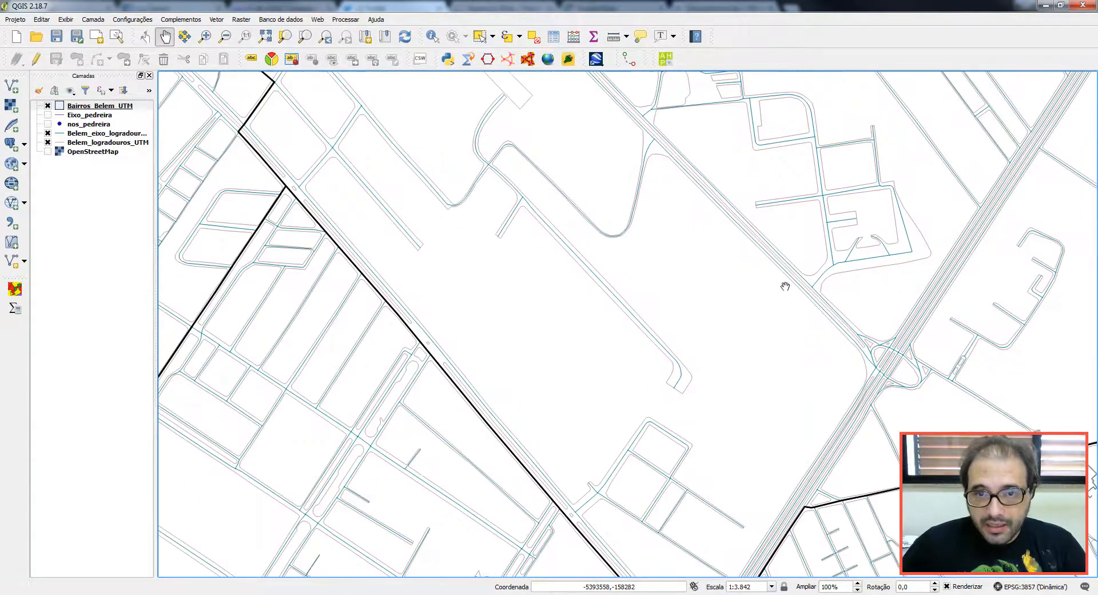
{"action": "left_click_drag", "start_coordinate": [629, 318], "coordinate": [1061, 233]}
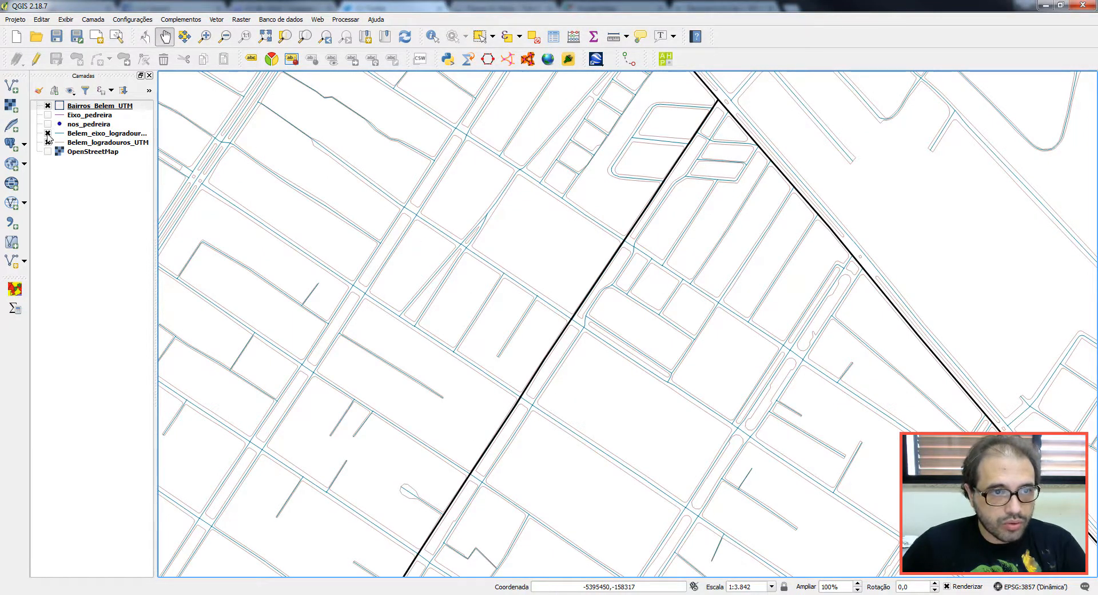
Step: Keep Belem_eixo_logradouros visible and switch Belem_logradouros_UTM off
{"action": "left_click", "coordinate": [48, 134]}
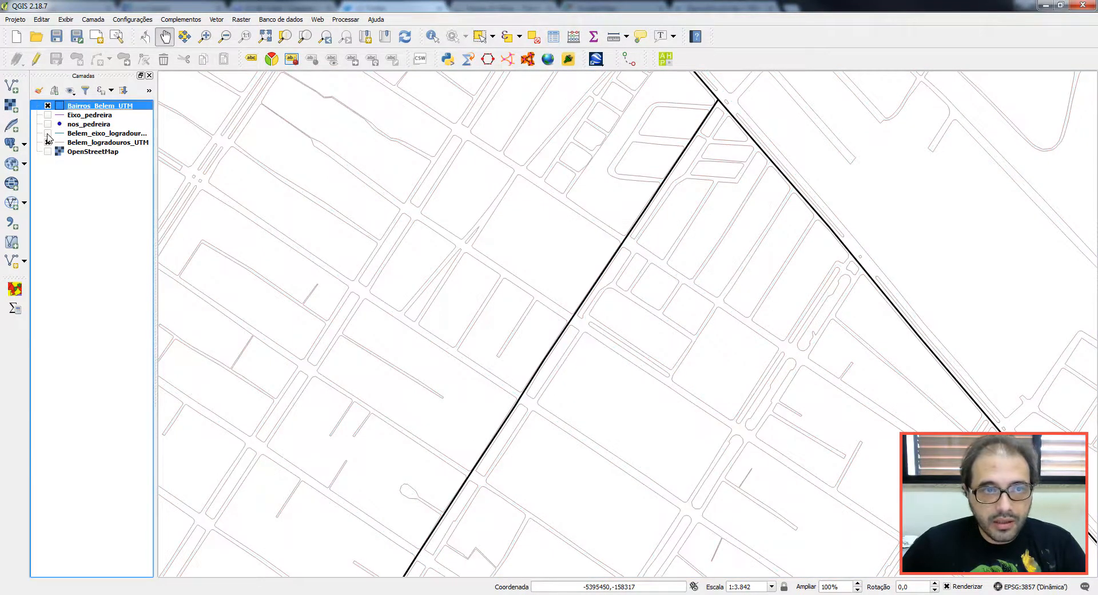
{"action": "left_click", "coordinate": [48, 134]}
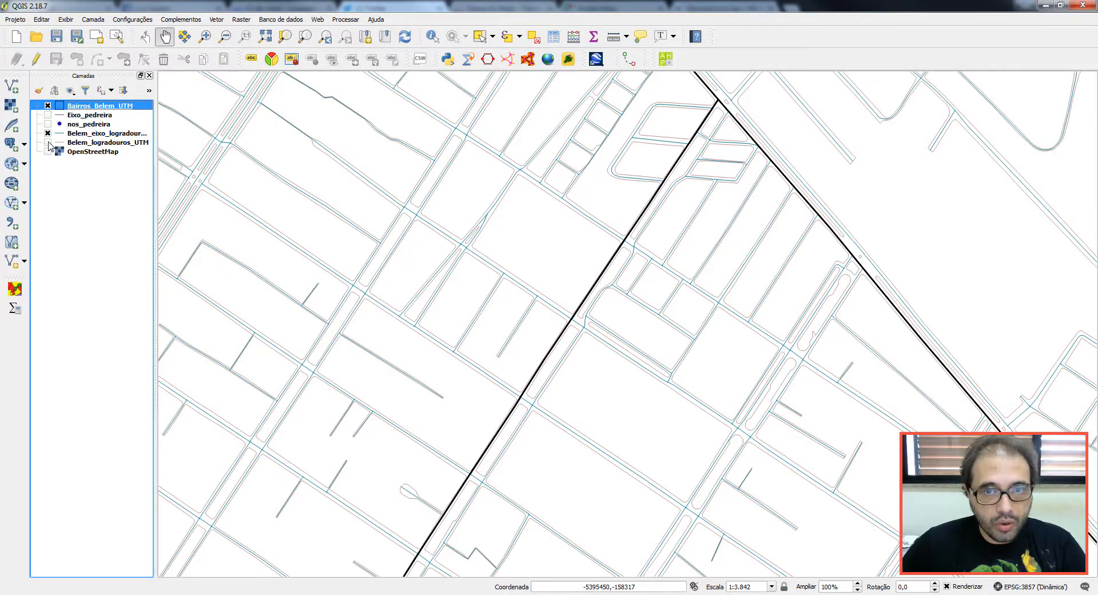
{"action": "left_click", "coordinate": [47, 142]}
{"action": "scroll", "coordinate": [333, 231], "scroll_direction": "down", "scroll_amount": 4}
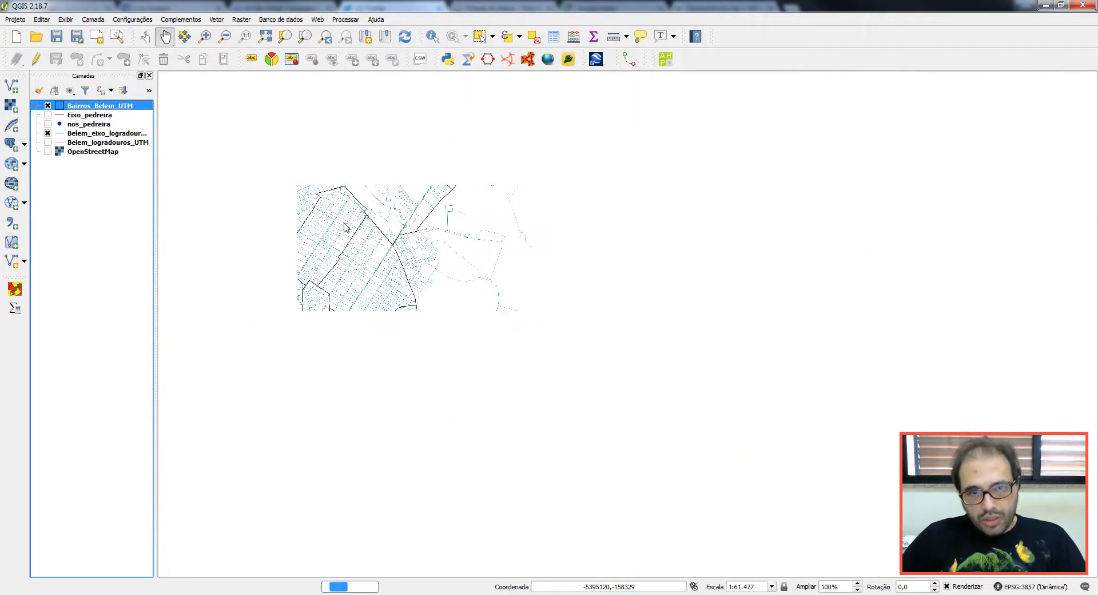
Step: Turn on nos_pedreira and Eixo_pedreira and hide Belem_eixo_logradouros
{"action": "left_click_drag", "start_coordinate": [334, 234], "coordinate": [605, 269]}
{"action": "scroll", "coordinate": [517, 260], "scroll_direction": "up", "scroll_amount": 2}
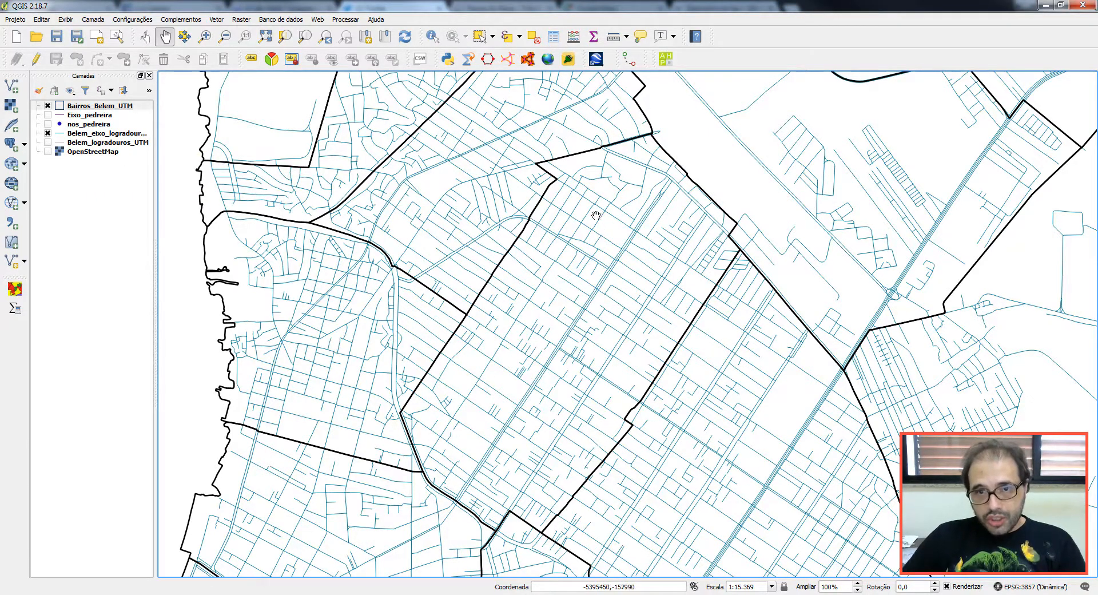
{"action": "left_click", "coordinate": [47, 124]}
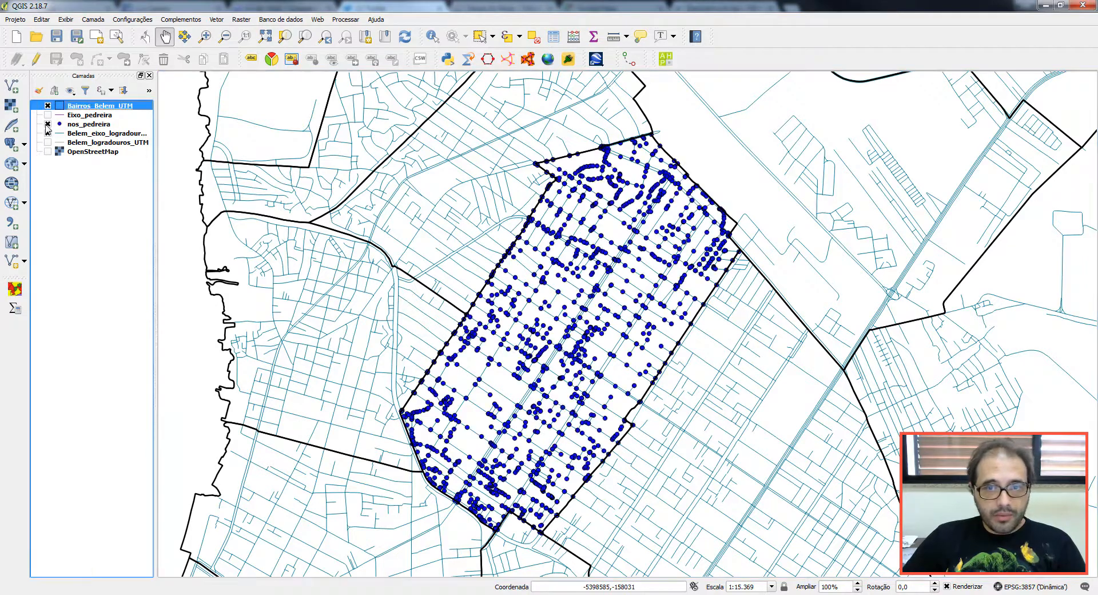
{"action": "left_click", "coordinate": [47, 133]}
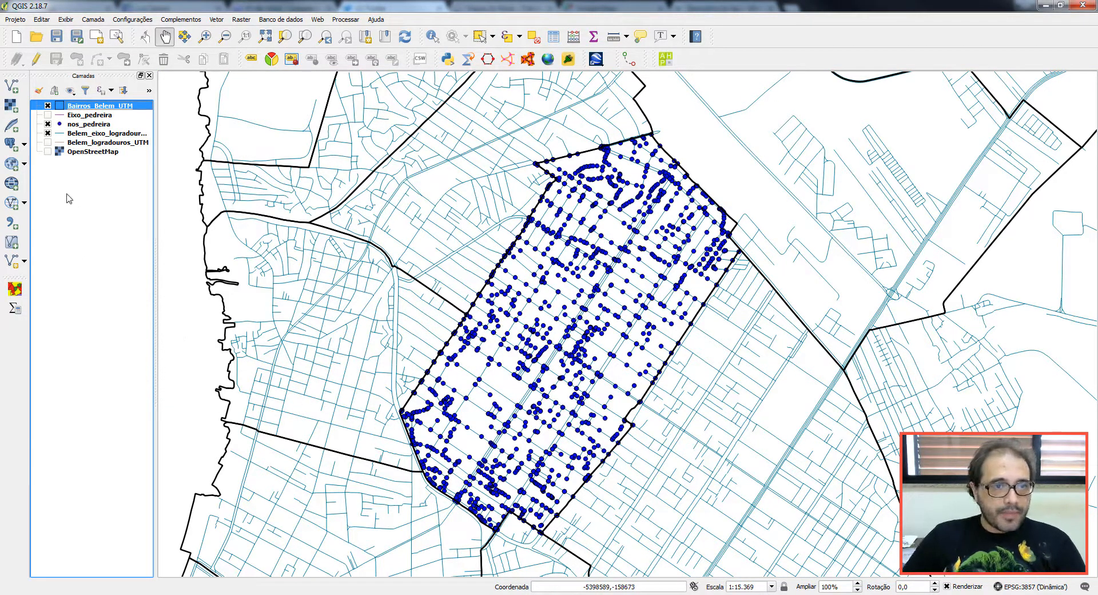
{"action": "left_click", "coordinate": [47, 133]}
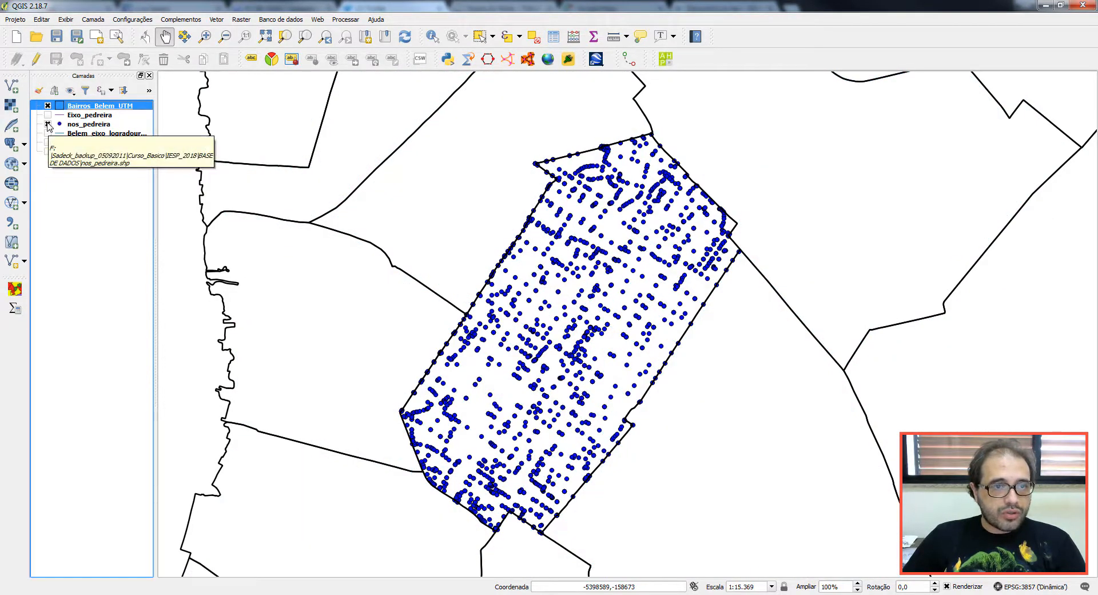
{"action": "left_click", "coordinate": [47, 115]}
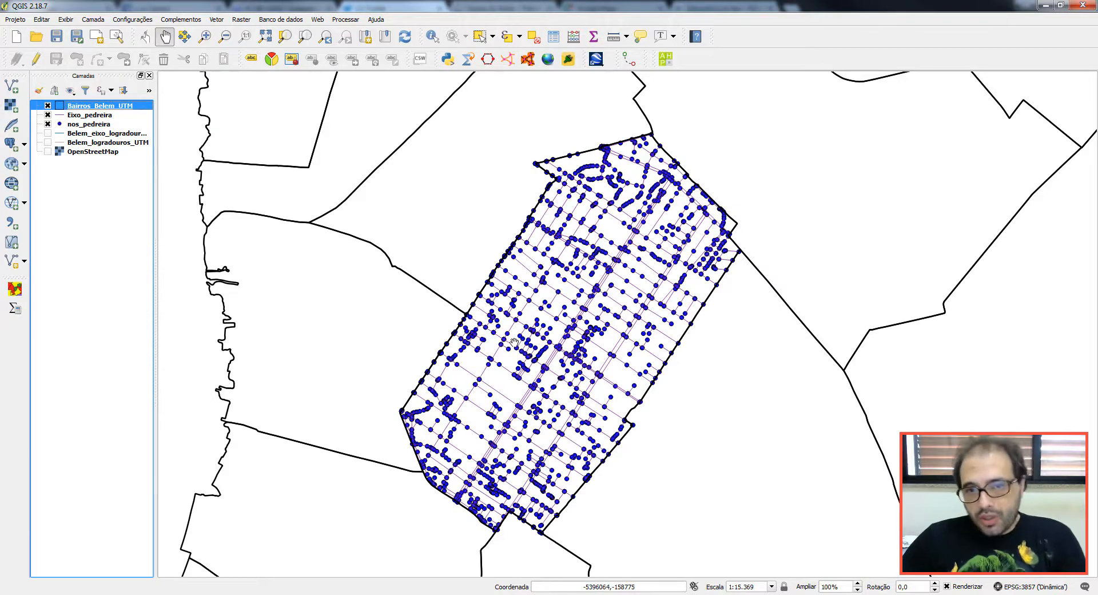
Step: Zoom and pan until the northern part of the Pedreira cluster is in view
{"action": "scroll", "coordinate": [559, 369], "scroll_direction": "up", "scroll_amount": 3}
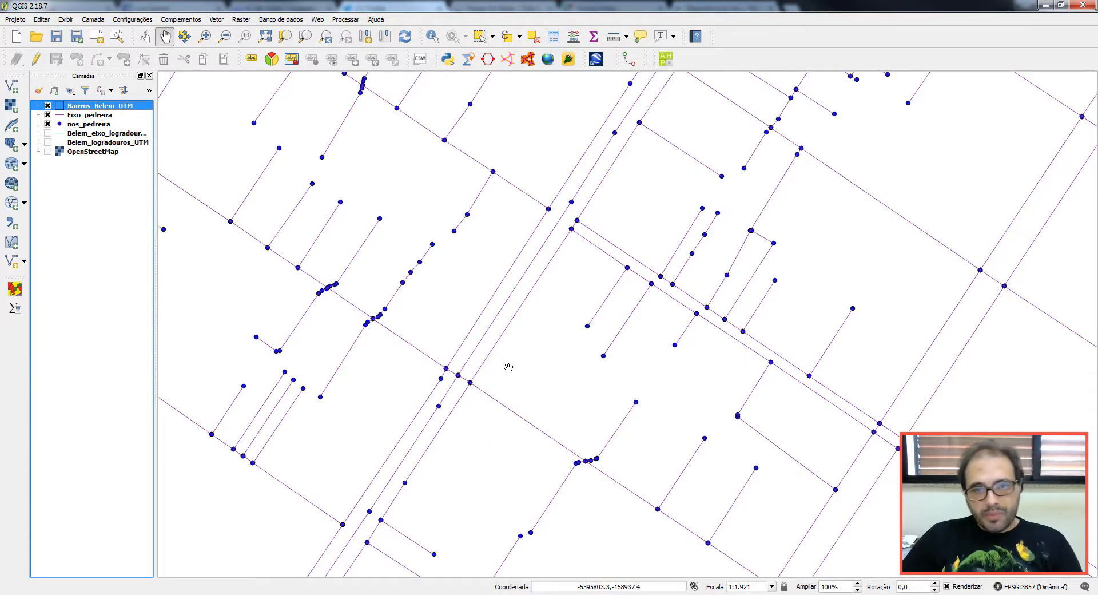
{"action": "scroll", "coordinate": [662, 309], "scroll_direction": "down", "scroll_amount": 6}
{"action": "scroll", "coordinate": [672, 321], "scroll_direction": "up", "scroll_amount": 4}
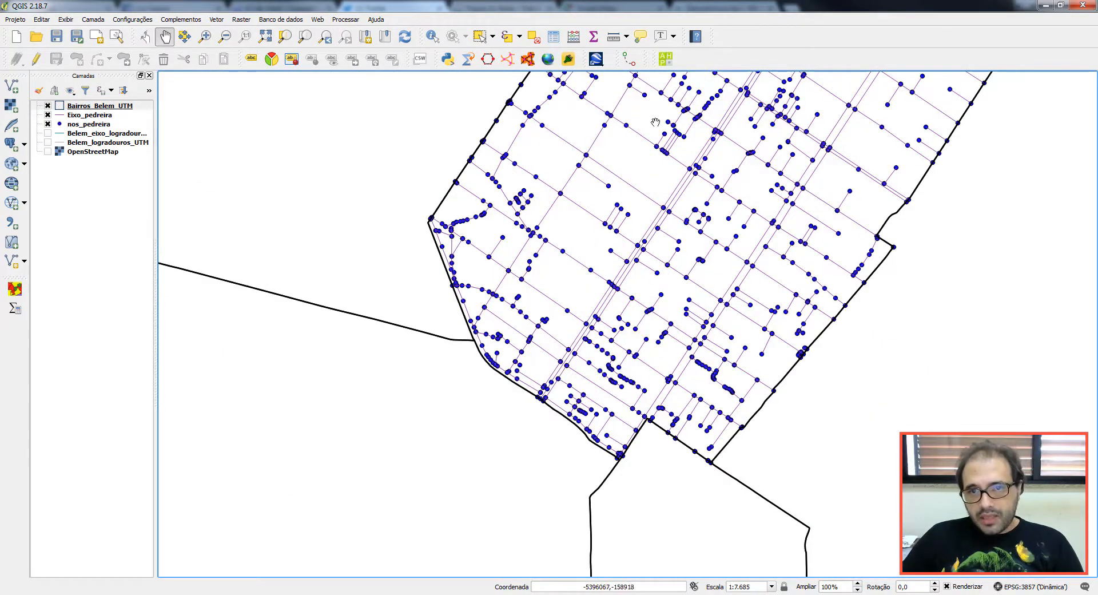
{"action": "left_click_drag", "start_coordinate": [666, 105], "coordinate": [616, 284]}
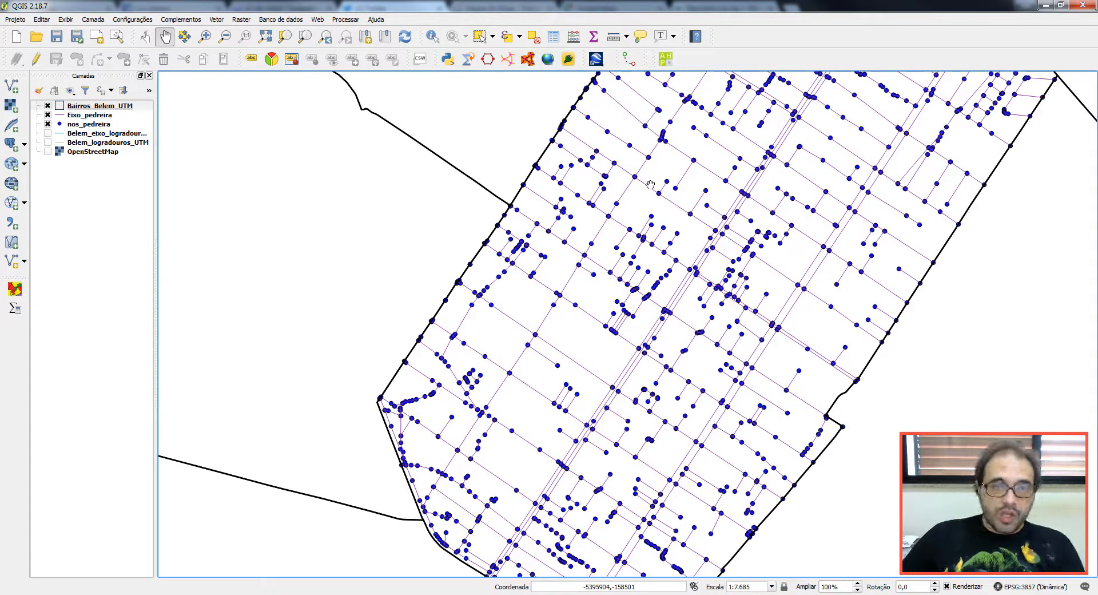
{"action": "right_click", "coordinate": [89, 116]}
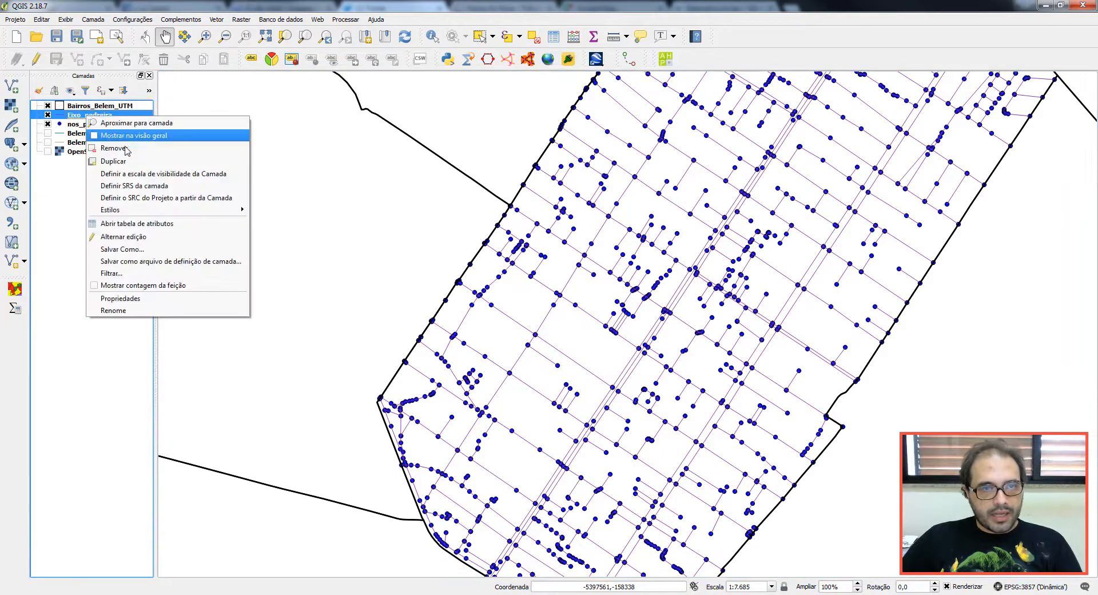
{"action": "left_click", "coordinate": [135, 220]}
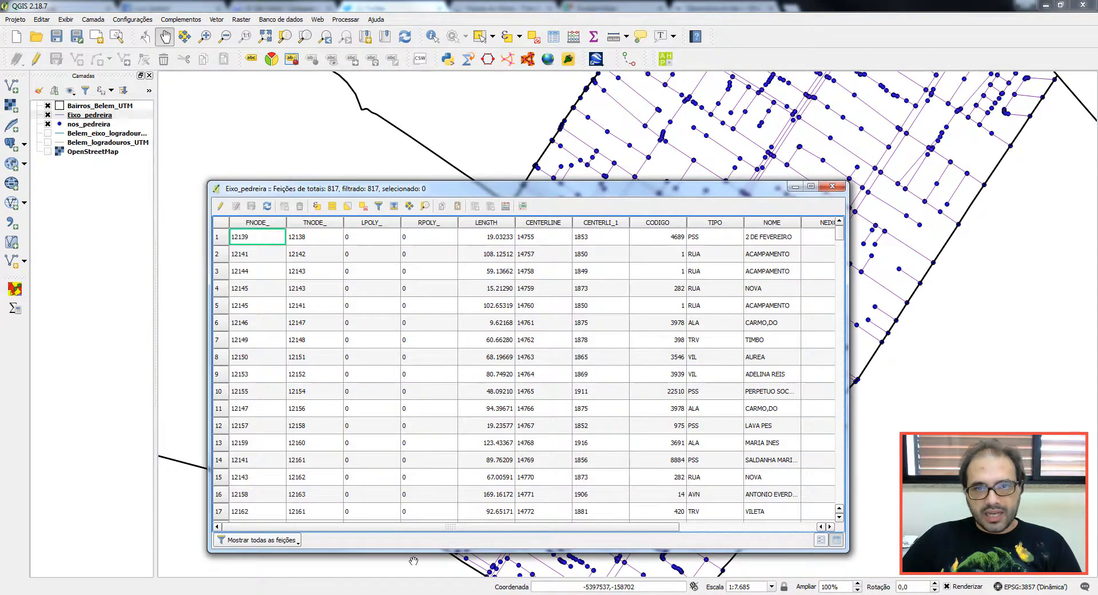
{"action": "left_click_drag", "start_coordinate": [410, 527], "coordinate": [601, 527]}
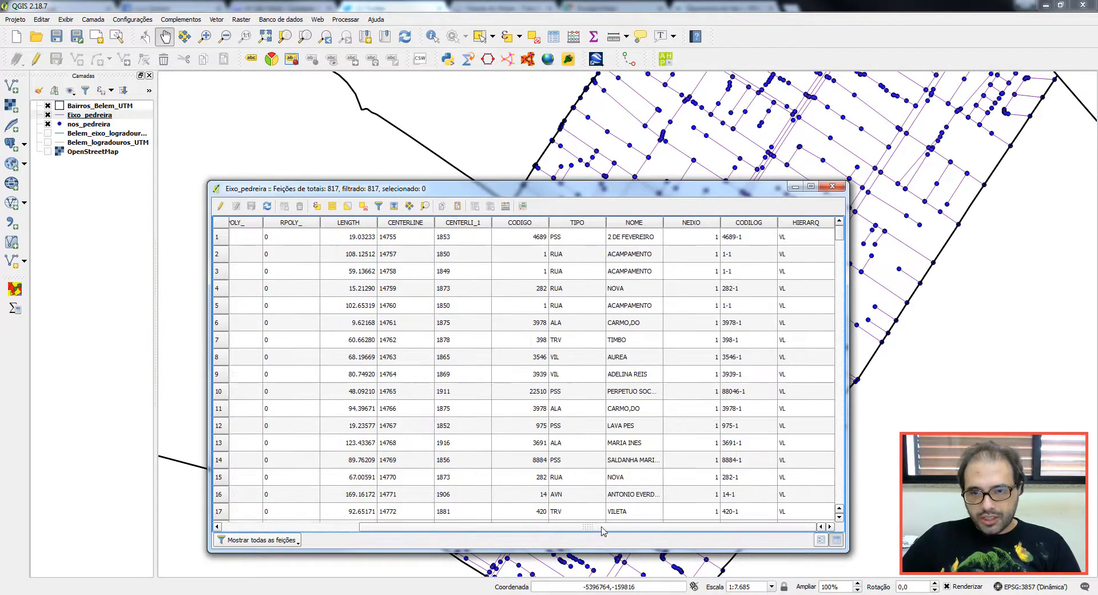
{"action": "left_click", "coordinate": [833, 185]}
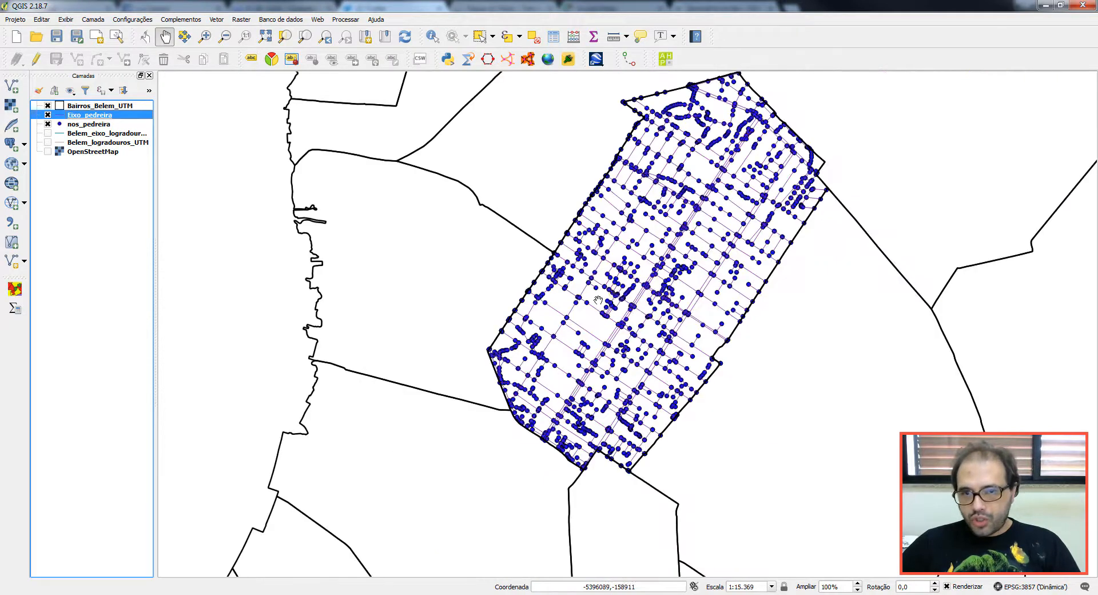
Step: Zoom out to 1:15.369 and recentre the Pedreira street-and-node cluster
{"action": "scroll", "coordinate": [599, 298], "scroll_direction": "down", "scroll_amount": 1}
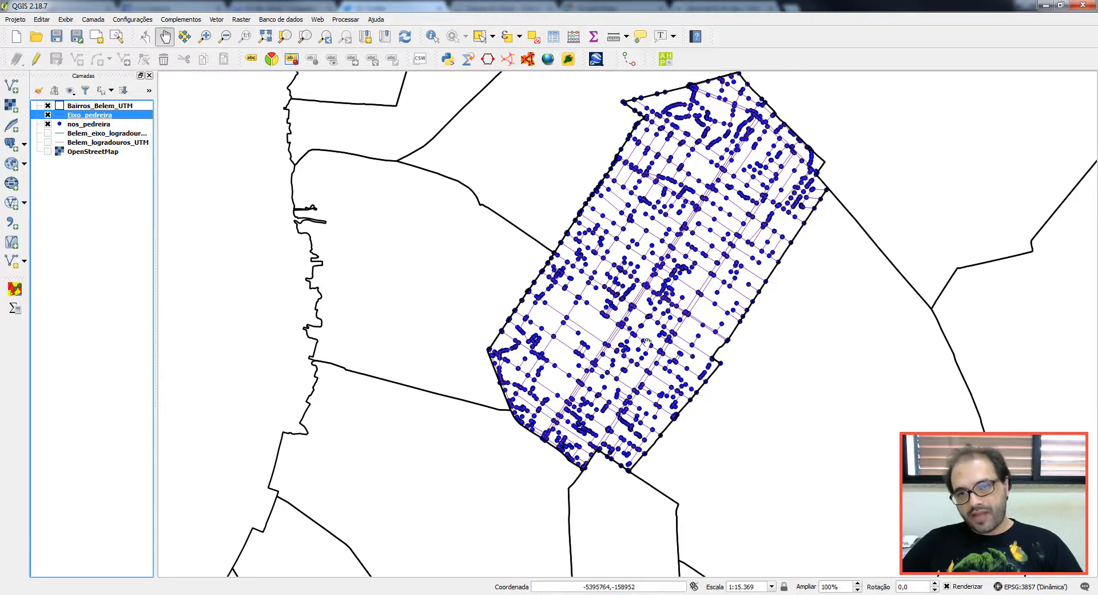
{"action": "left_click_drag", "start_coordinate": [638, 301], "coordinate": [587, 357]}
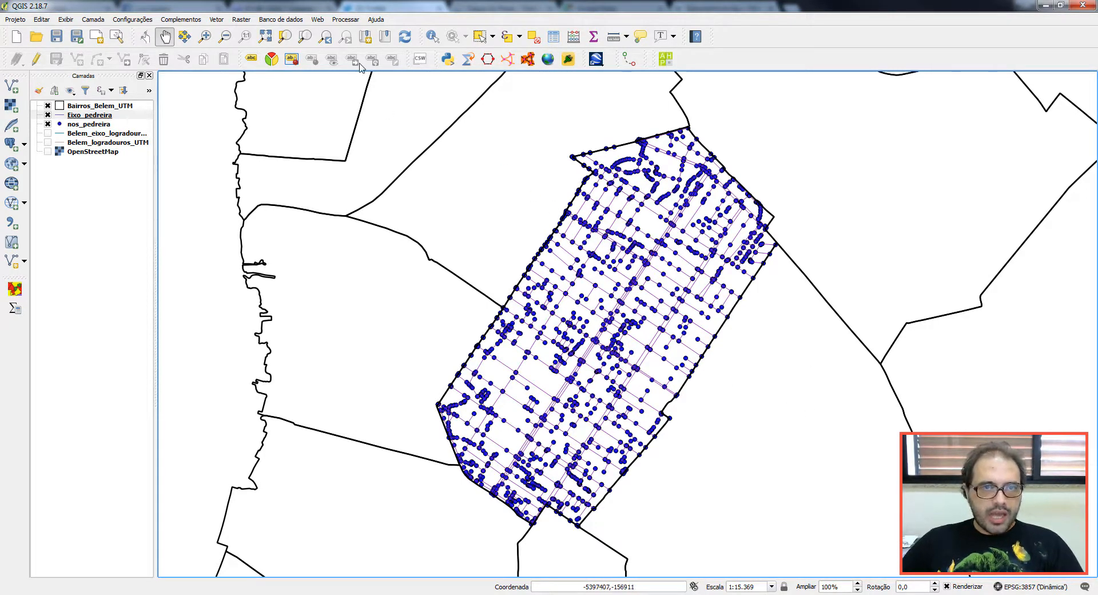
Step: Look through the Plugins menu and dismiss it
{"action": "left_click", "coordinate": [180, 19]}
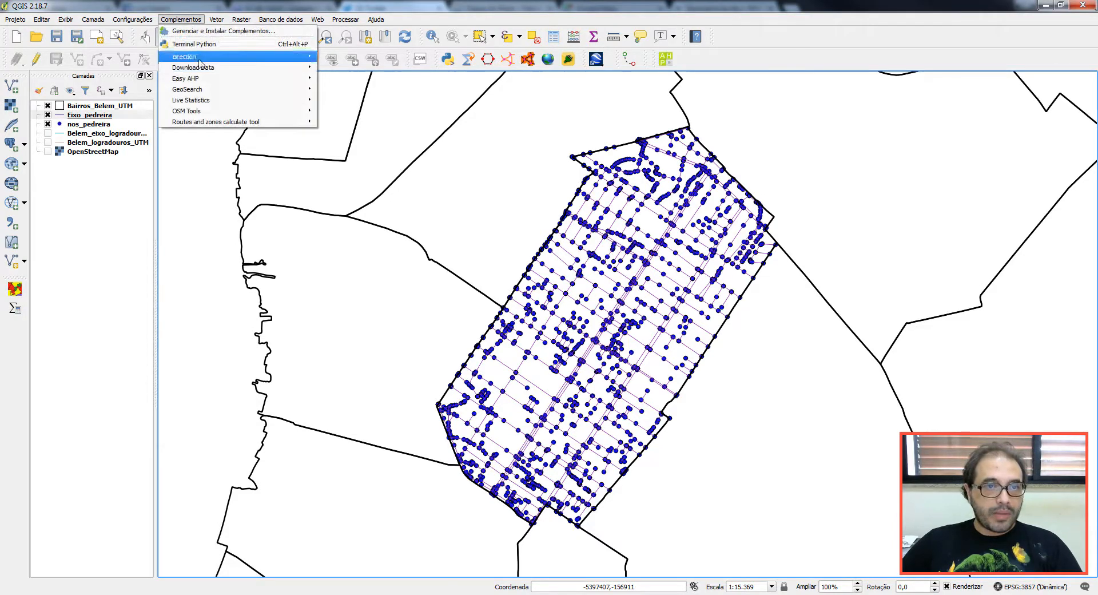
{"action": "mouse_move", "coordinate": [210, 110]}
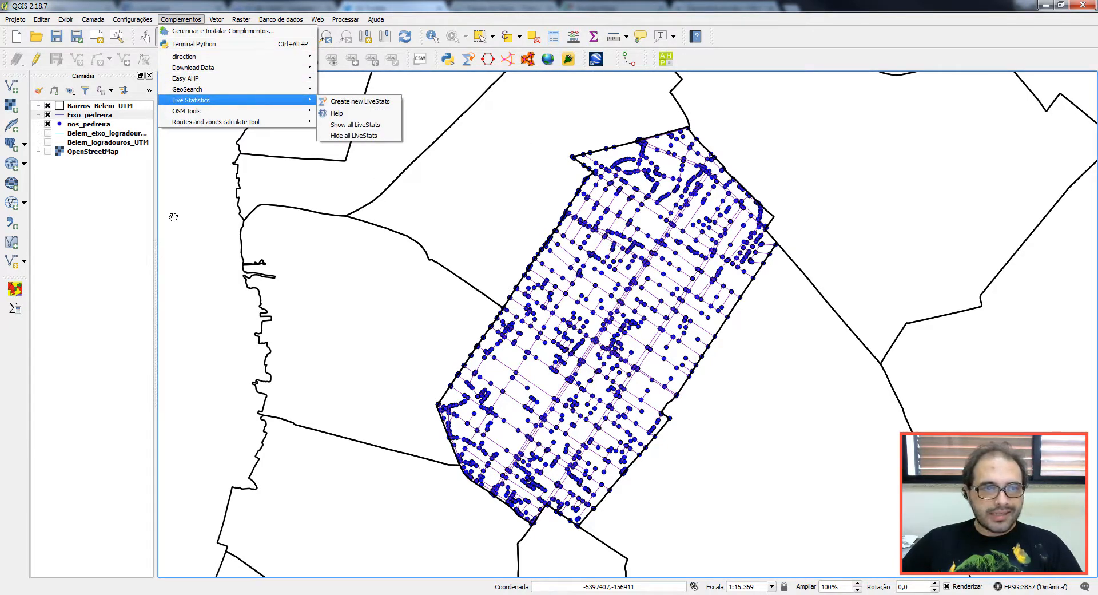
{"action": "left_click", "coordinate": [132, 216]}
Step: Browse the Web > OpenLayers basemap options and close the menu without choosing one
{"action": "left_click", "coordinate": [318, 20]}
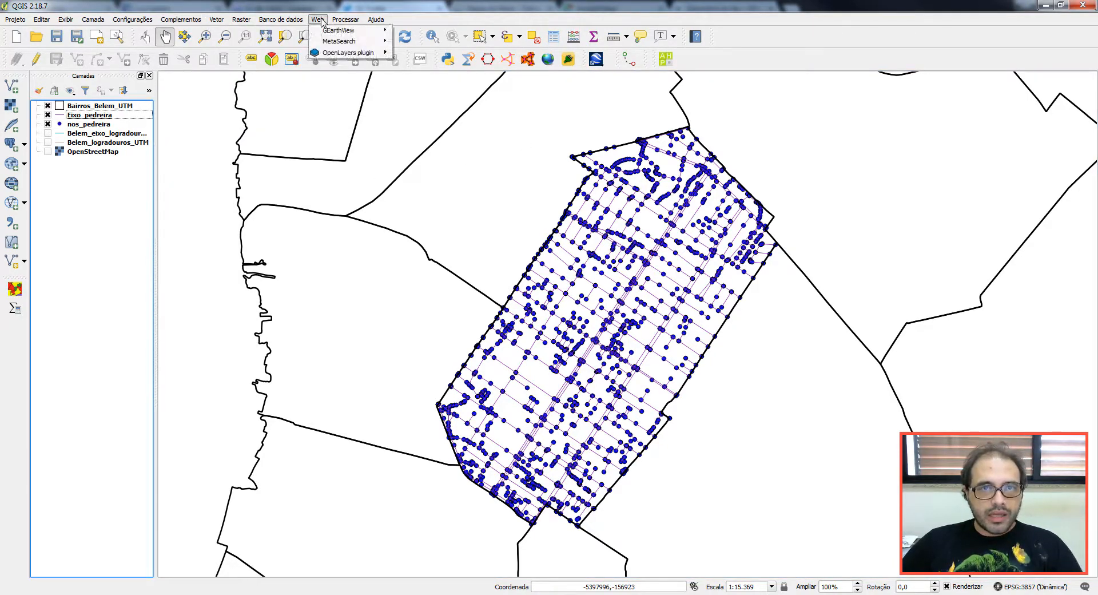
{"action": "mouse_move", "coordinate": [342, 53]}
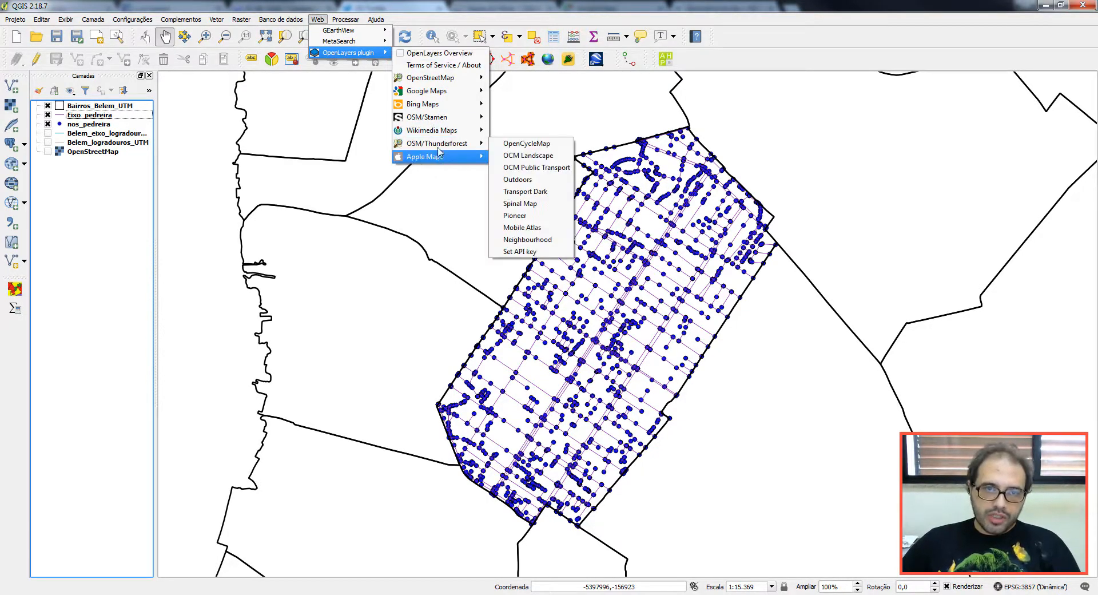
{"action": "mouse_move", "coordinate": [438, 80]}
{"action": "mouse_move", "coordinate": [439, 108]}
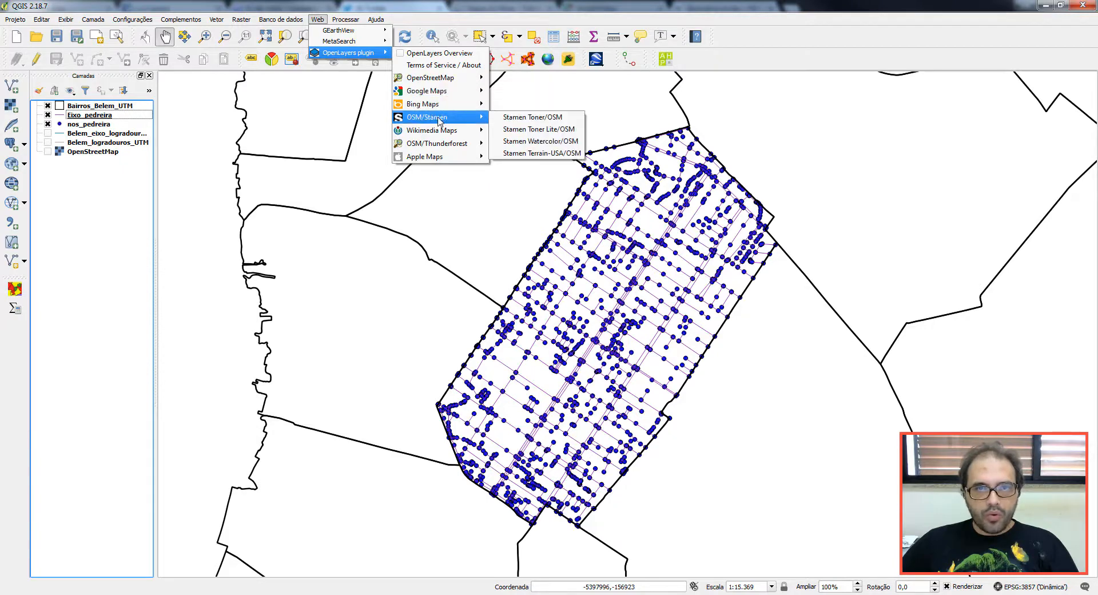
{"action": "mouse_move", "coordinate": [442, 159]}
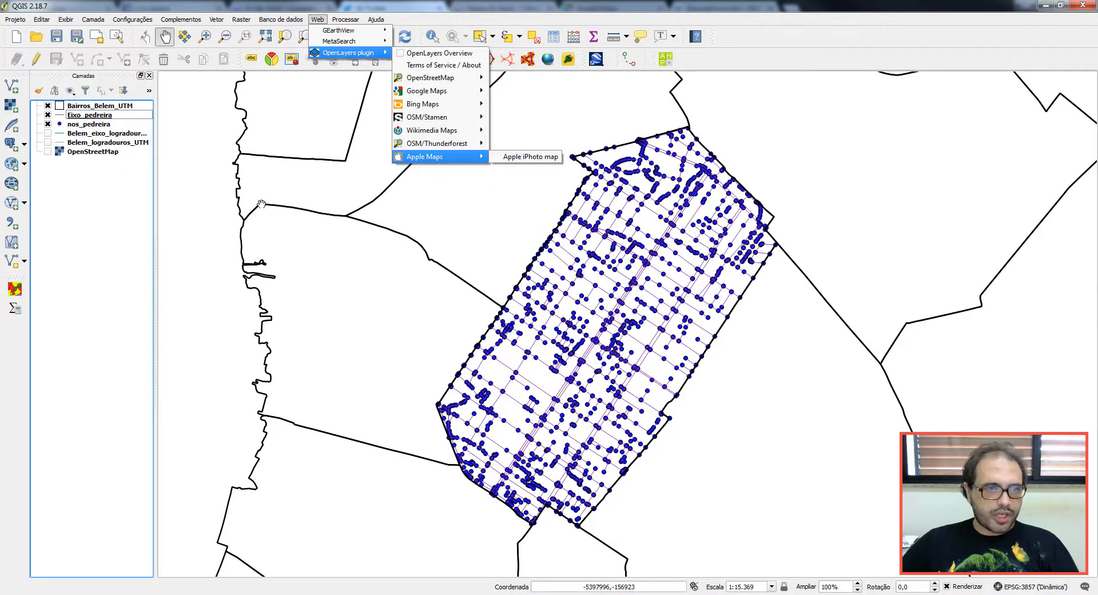
{"action": "left_click", "coordinate": [51, 134]}
Step: Hide the Pedreira layers, show OpenStreetMap, and frame Marco, Terra Firme and the southern districts
{"action": "left_click", "coordinate": [48, 124]}
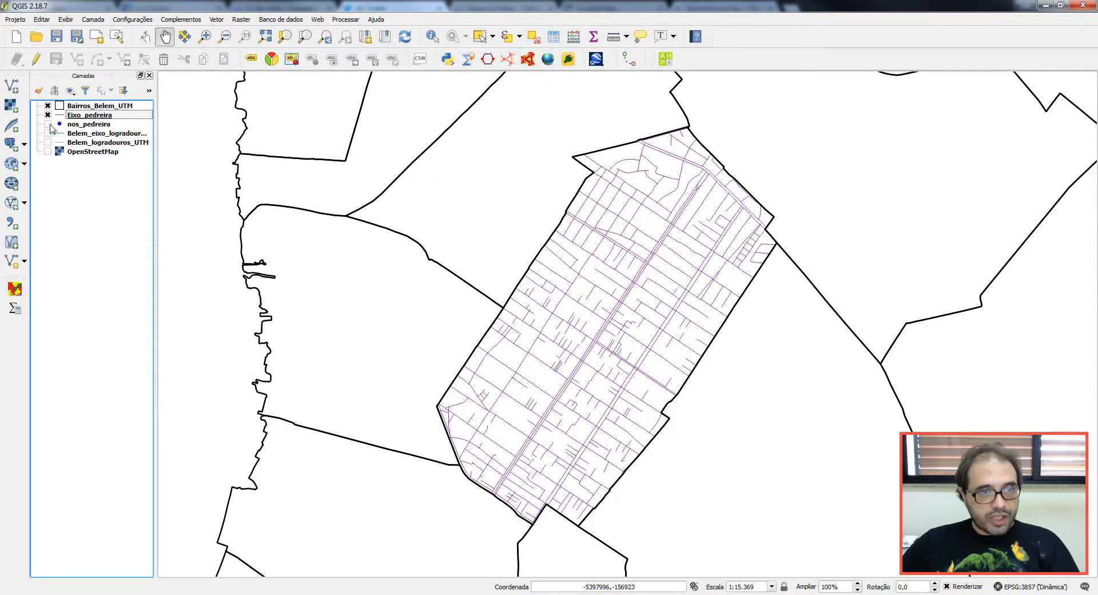
{"action": "left_click", "coordinate": [48, 115]}
{"action": "left_click", "coordinate": [48, 151]}
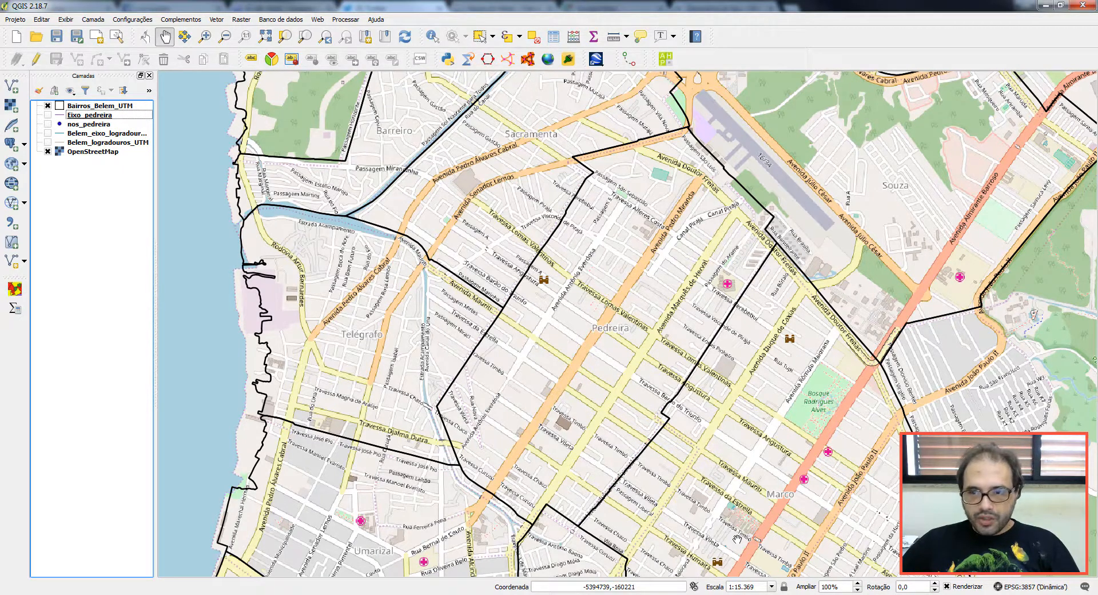
{"action": "left_click_drag", "start_coordinate": [766, 552], "coordinate": [551, 259]}
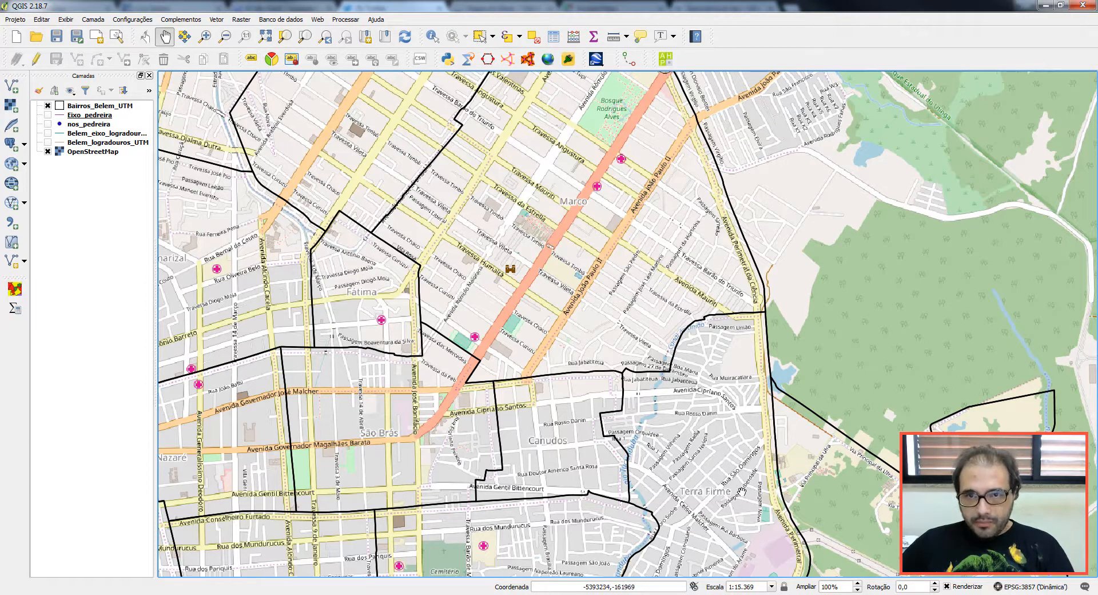
{"action": "scroll", "coordinate": [742, 491], "scroll_direction": "down", "scroll_amount": 1}
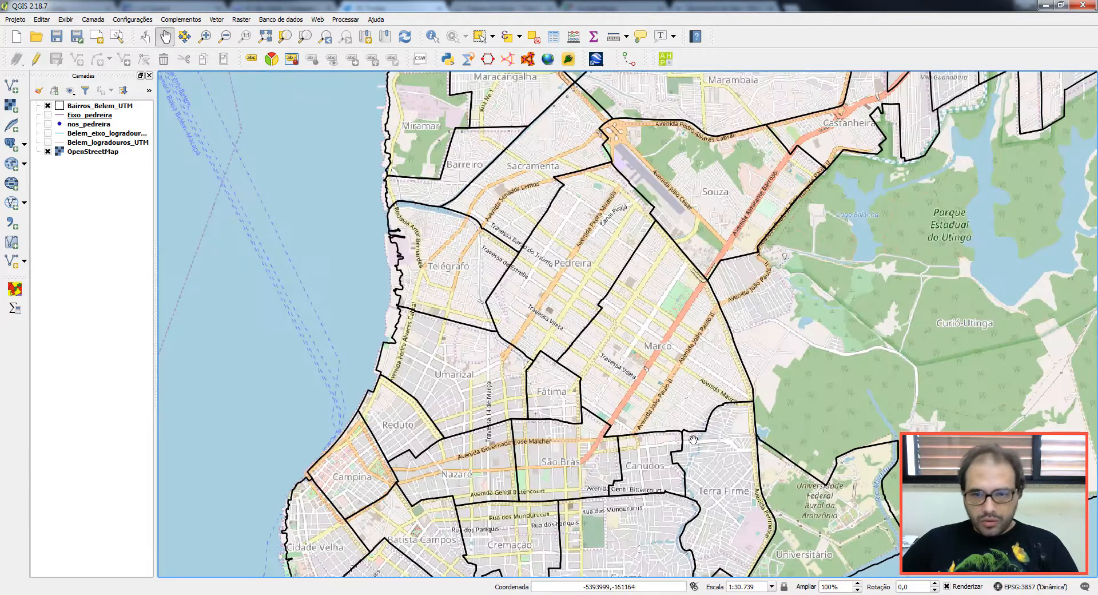
{"action": "left_click_drag", "start_coordinate": [728, 500], "coordinate": [655, 385]}
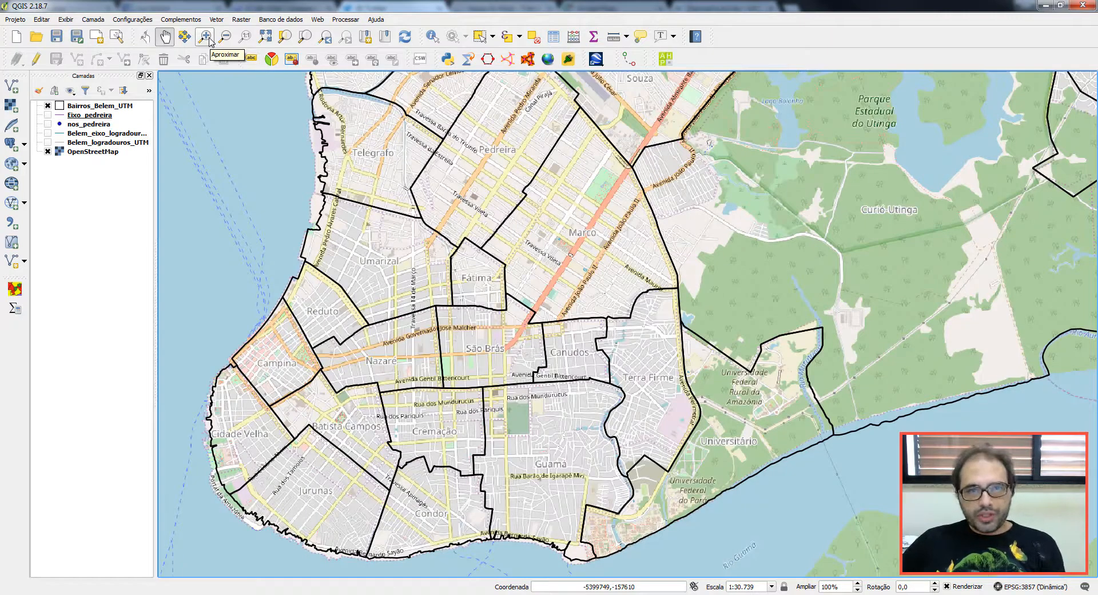
Step: Zoom in on Marco and Terra Firme and open the OSM Tools routing dialog beside the map
{"action": "left_click", "coordinate": [205, 36]}
{"action": "left_click_drag", "start_coordinate": [551, 147], "coordinate": [785, 534]}
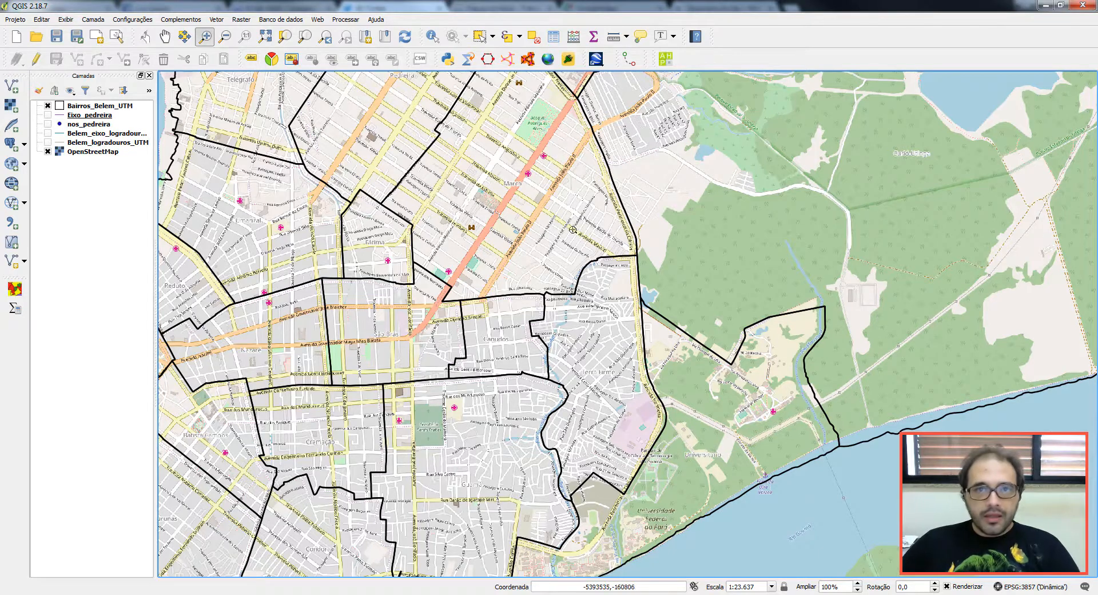
{"action": "left_click", "coordinate": [488, 59]}
{"action": "left_click_drag", "start_coordinate": [565, 95], "coordinate": [390, 147]}
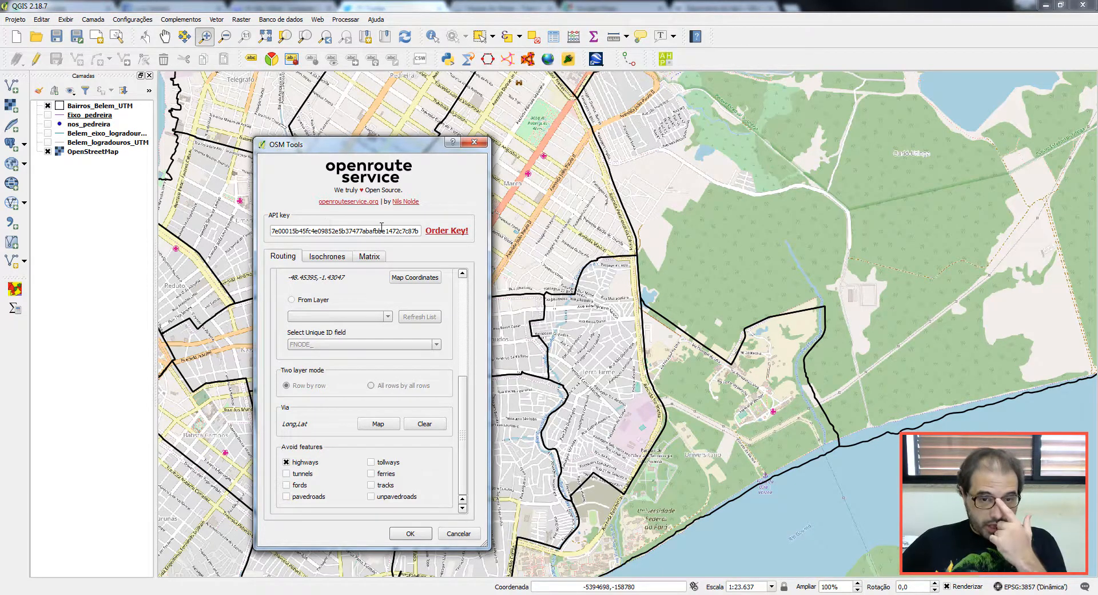
Step: Keep driving-car as the travel mode and fastest as the route preference
{"action": "left_click_drag", "start_coordinate": [464, 409], "coordinate": [461, 309]}
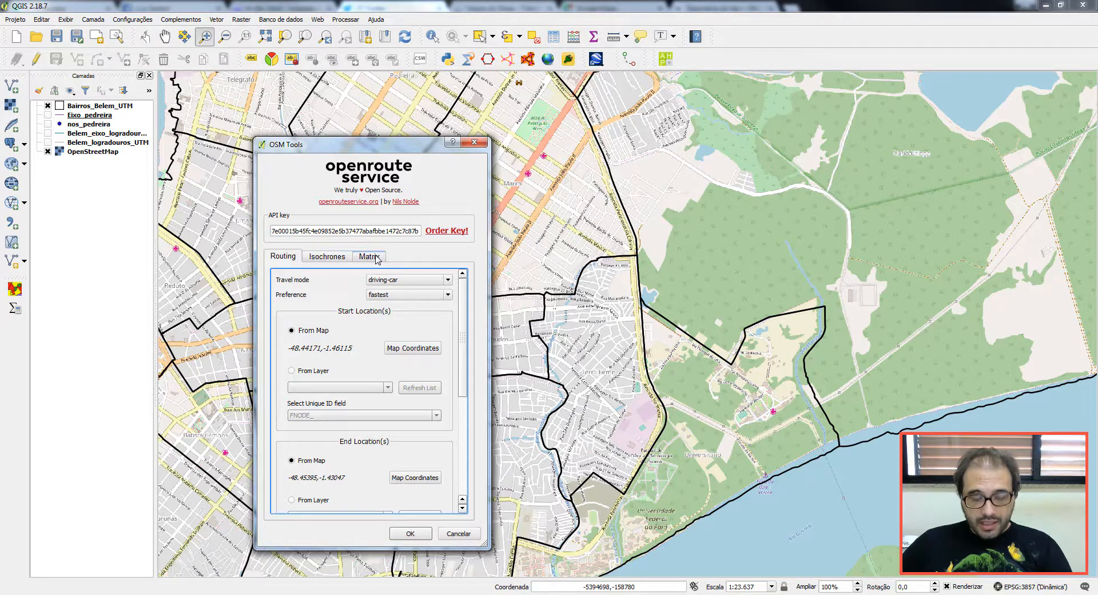
{"action": "left_click", "coordinate": [402, 282]}
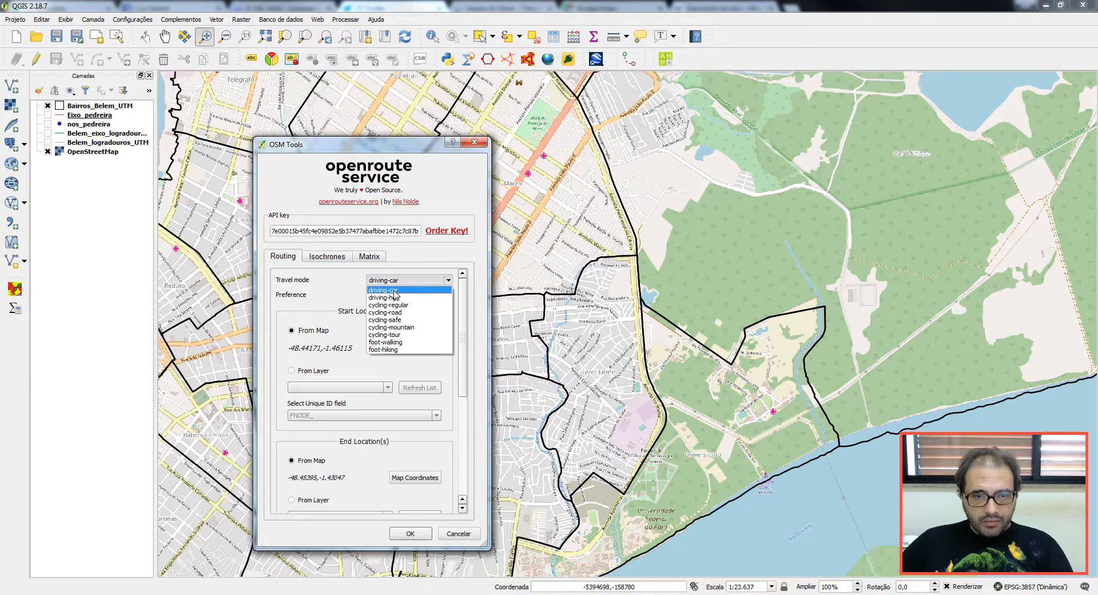
{"action": "left_click", "coordinate": [393, 291]}
{"action": "left_click", "coordinate": [406, 280]}
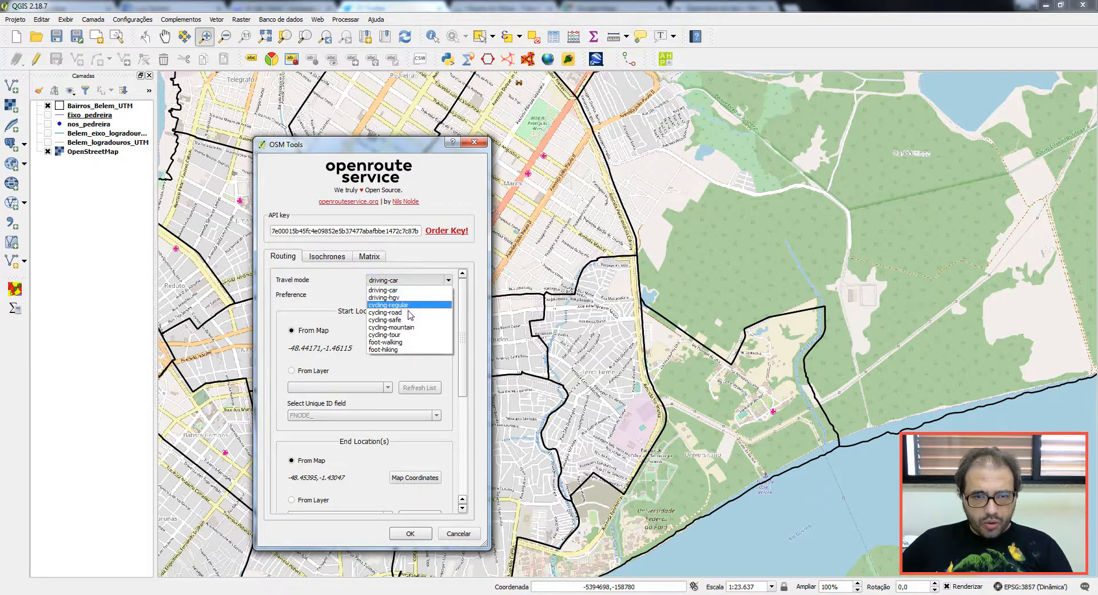
{"action": "left_click", "coordinate": [409, 290]}
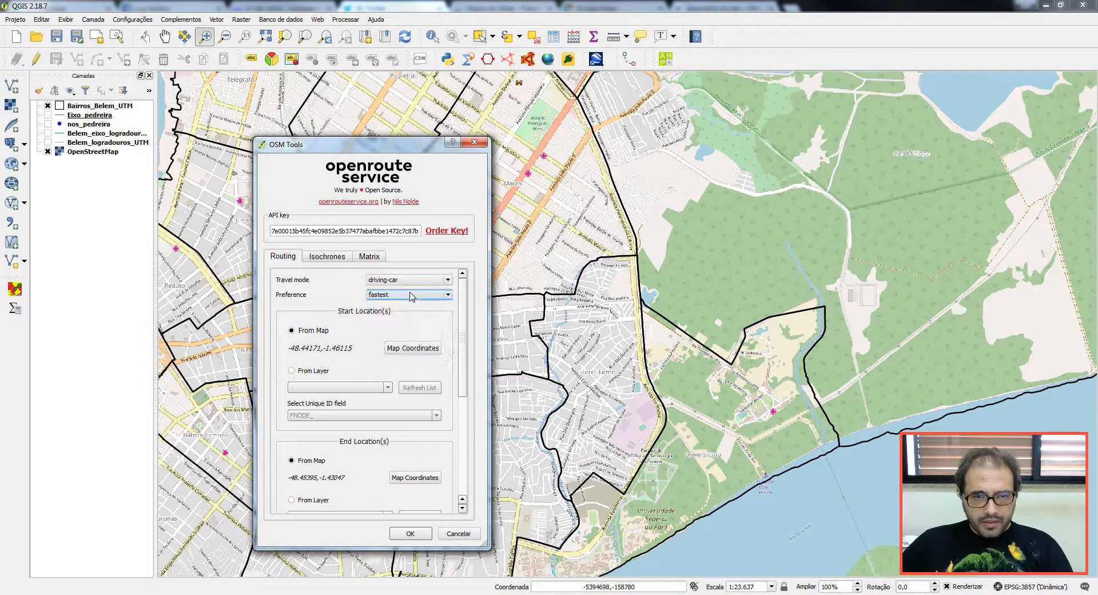
{"action": "left_click", "coordinate": [385, 296]}
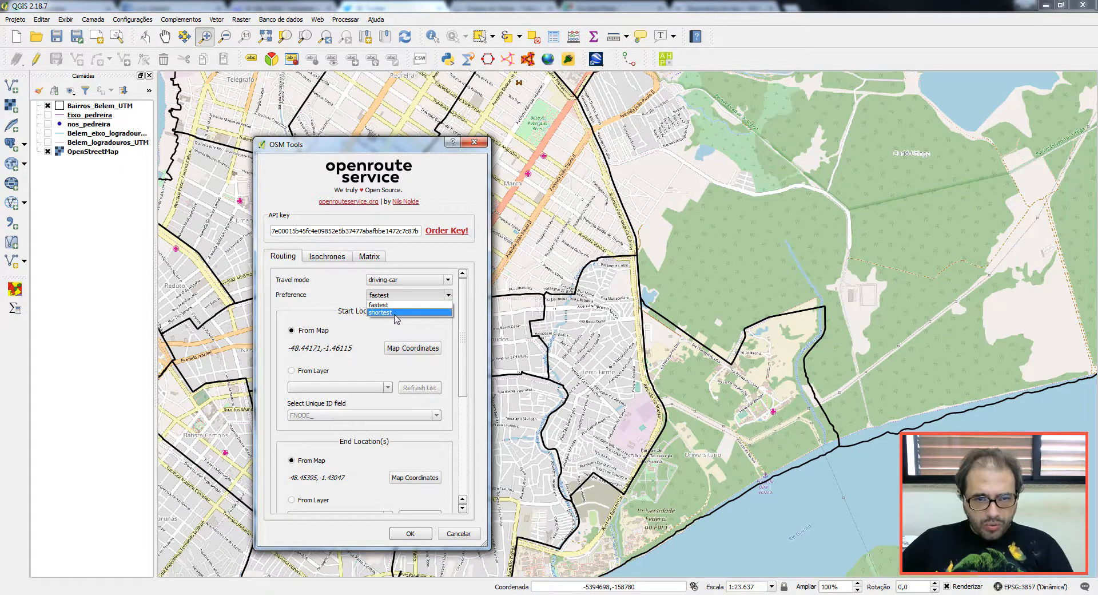
{"action": "left_click", "coordinate": [383, 306]}
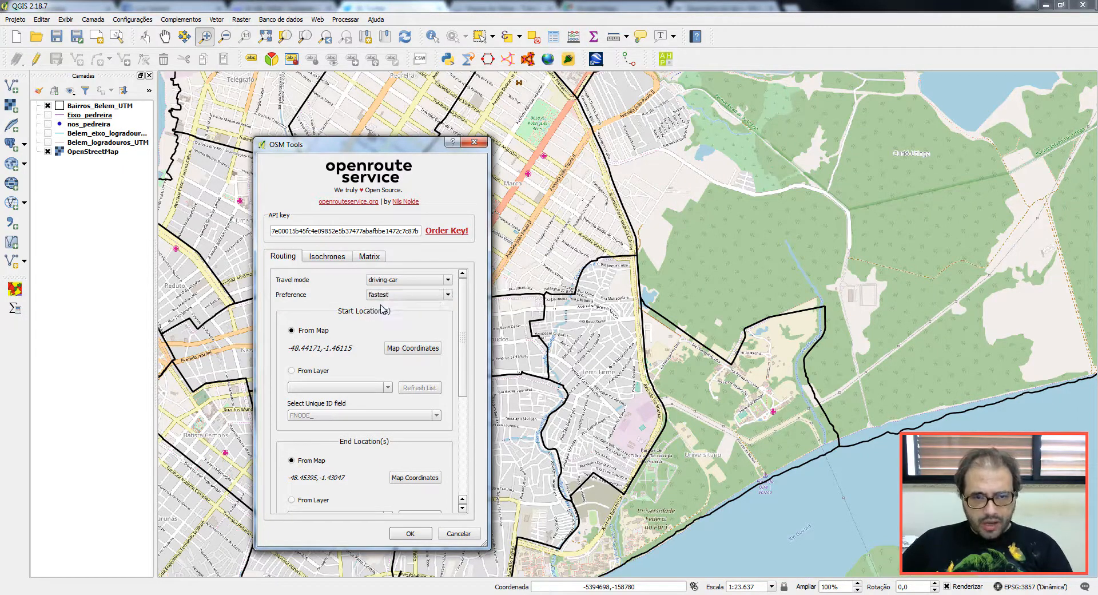
Step: Pick the start near the university and the end beside the park, then run the route
{"action": "left_click", "coordinate": [404, 350]}
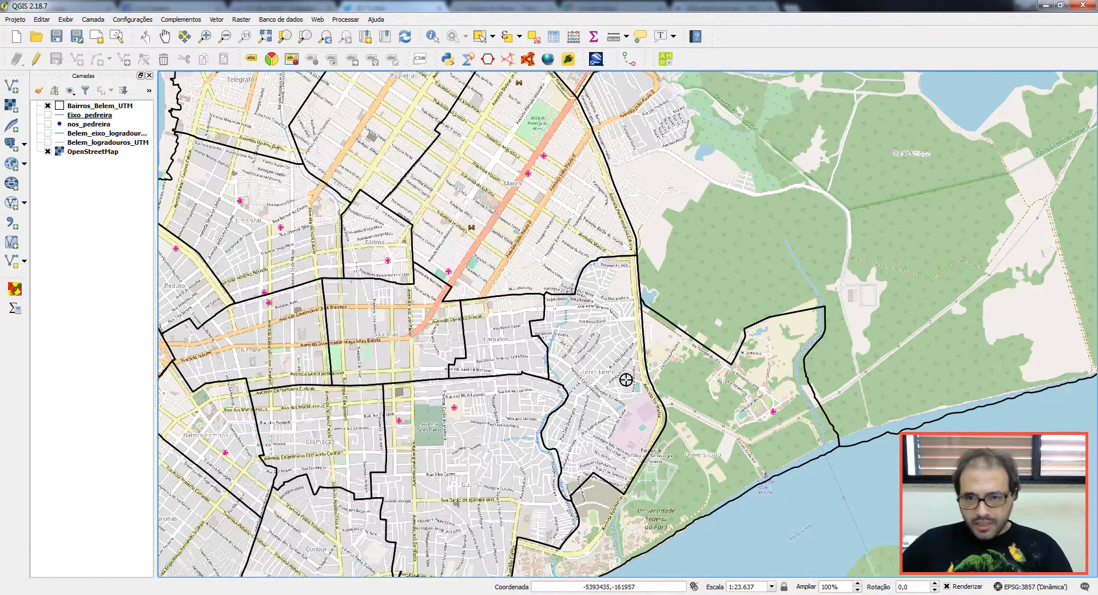
{"action": "left_click", "coordinate": [689, 437]}
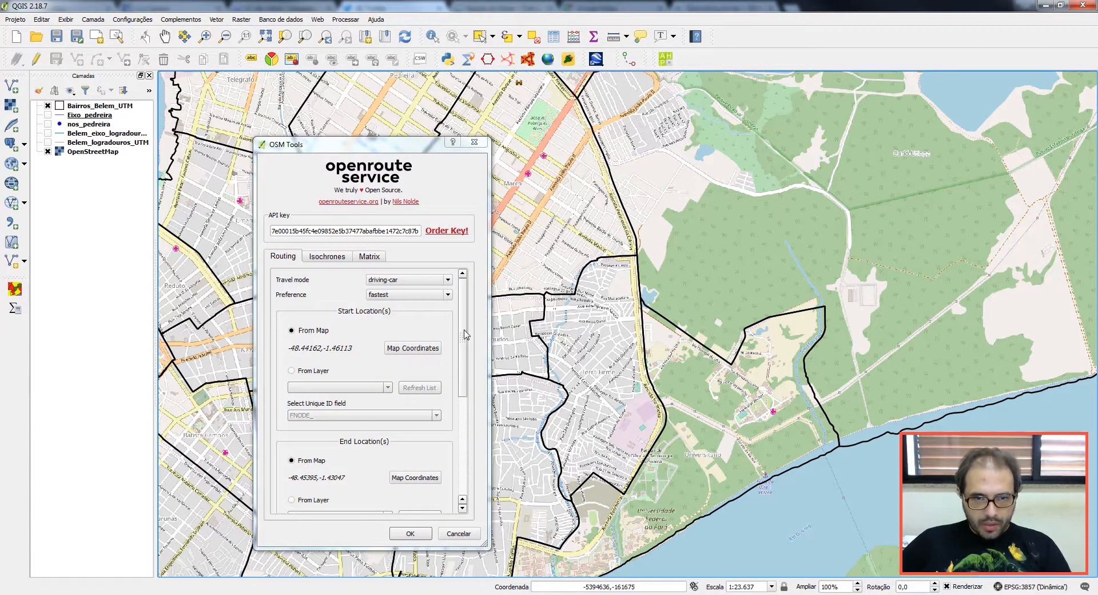
{"action": "left_click_drag", "start_coordinate": [465, 335], "coordinate": [465, 406]}
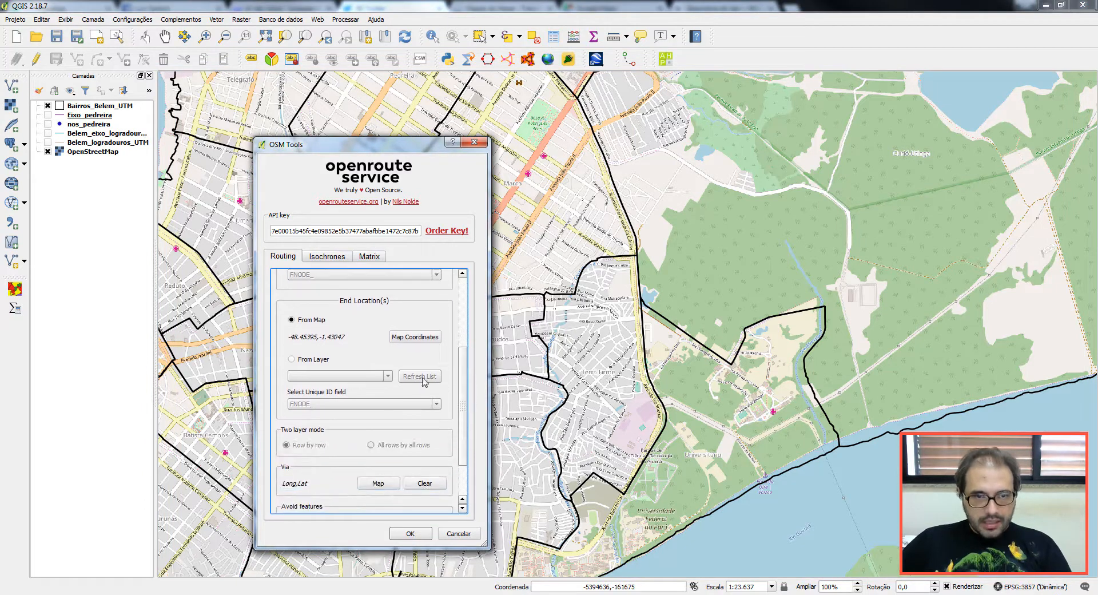
{"action": "left_click", "coordinate": [413, 338]}
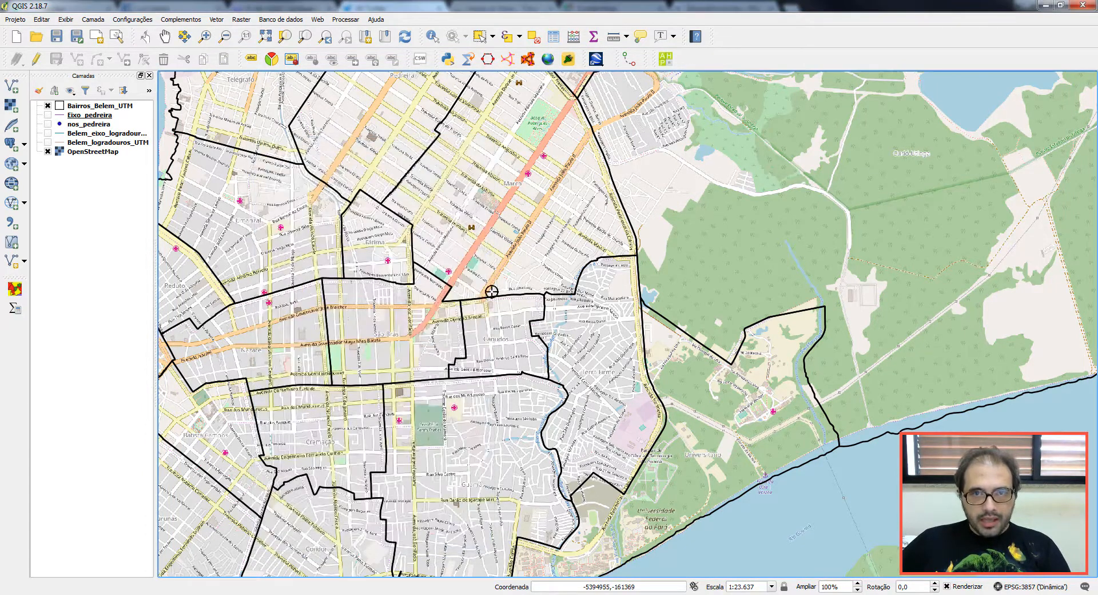
{"action": "left_click", "coordinate": [564, 123]}
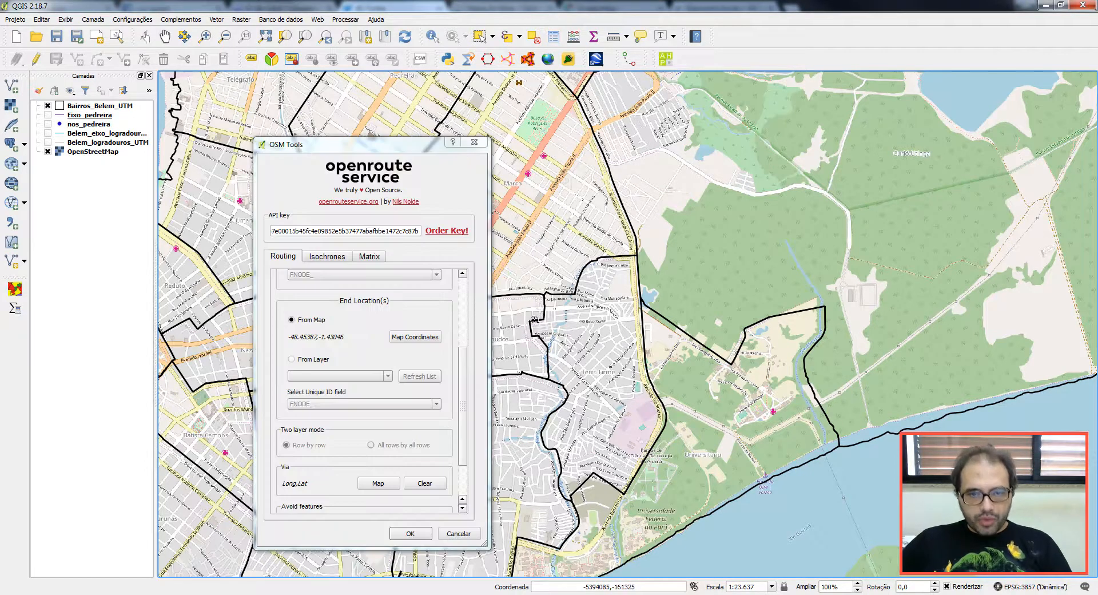
{"action": "left_click_drag", "start_coordinate": [465, 381], "coordinate": [471, 430]}
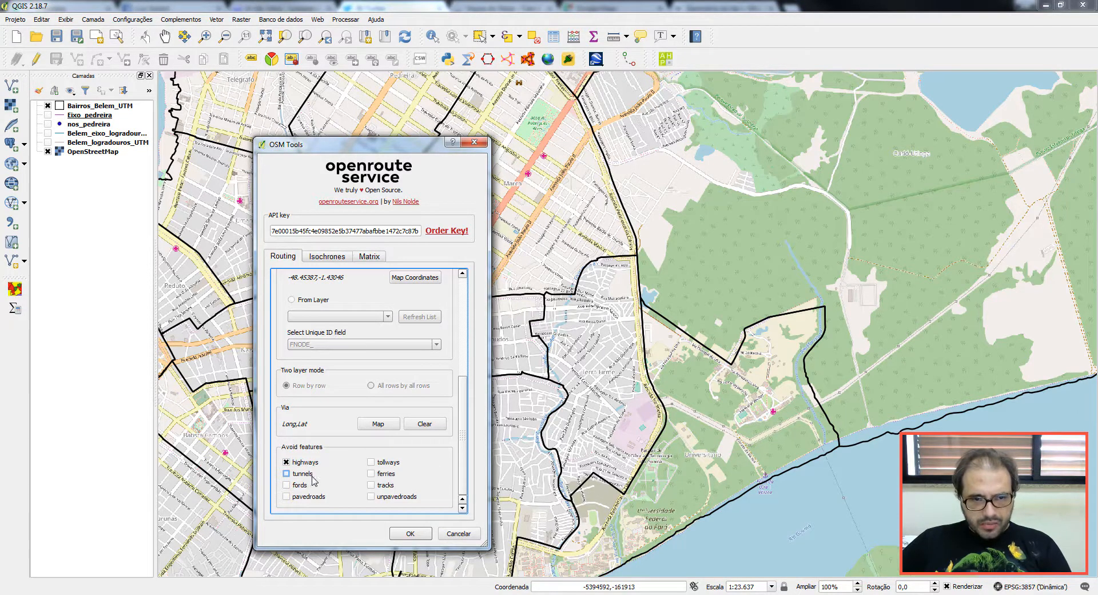
{"action": "left_click", "coordinate": [411, 533]}
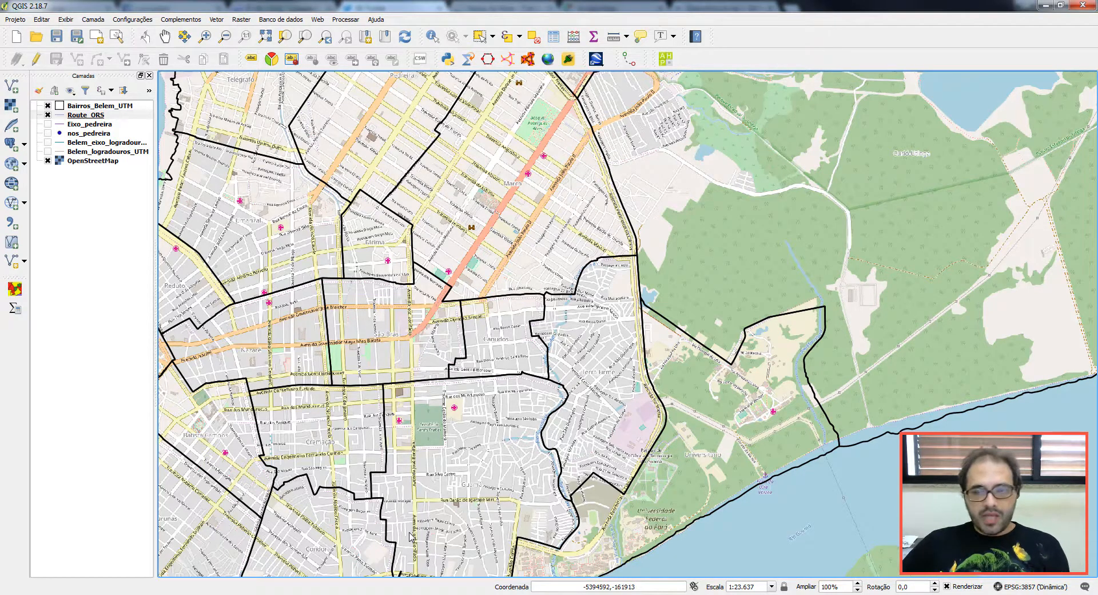
Step: Style Route_ORS as a simple line in bright red with a thicker pen width
{"action": "left_click", "coordinate": [89, 115]}
{"action": "double_click", "coordinate": [90, 118]}
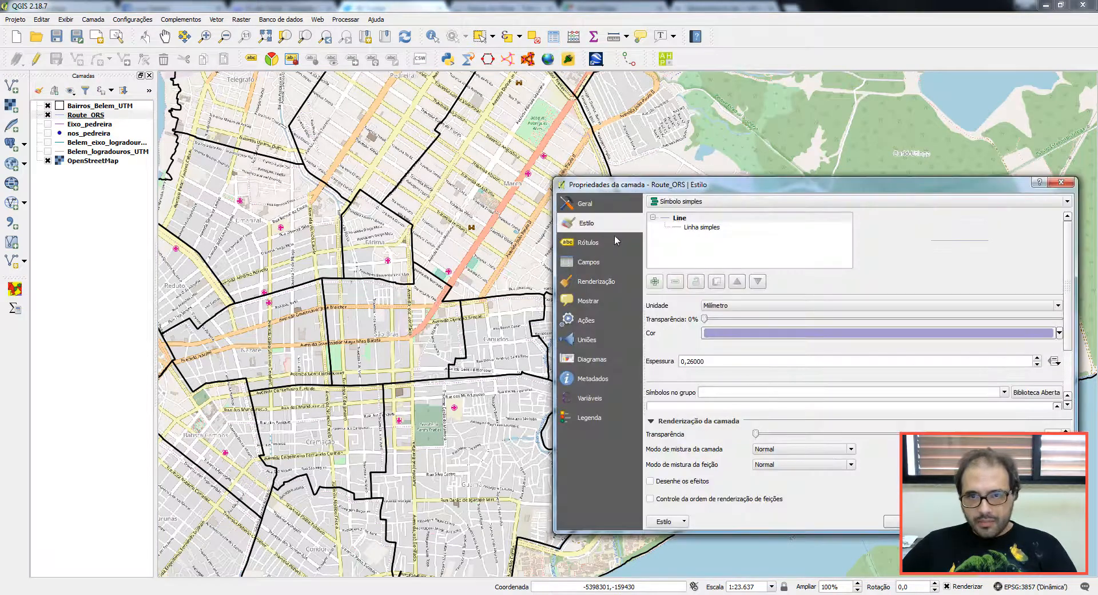
{"action": "left_click", "coordinate": [702, 228]}
{"action": "left_click", "coordinate": [858, 326]}
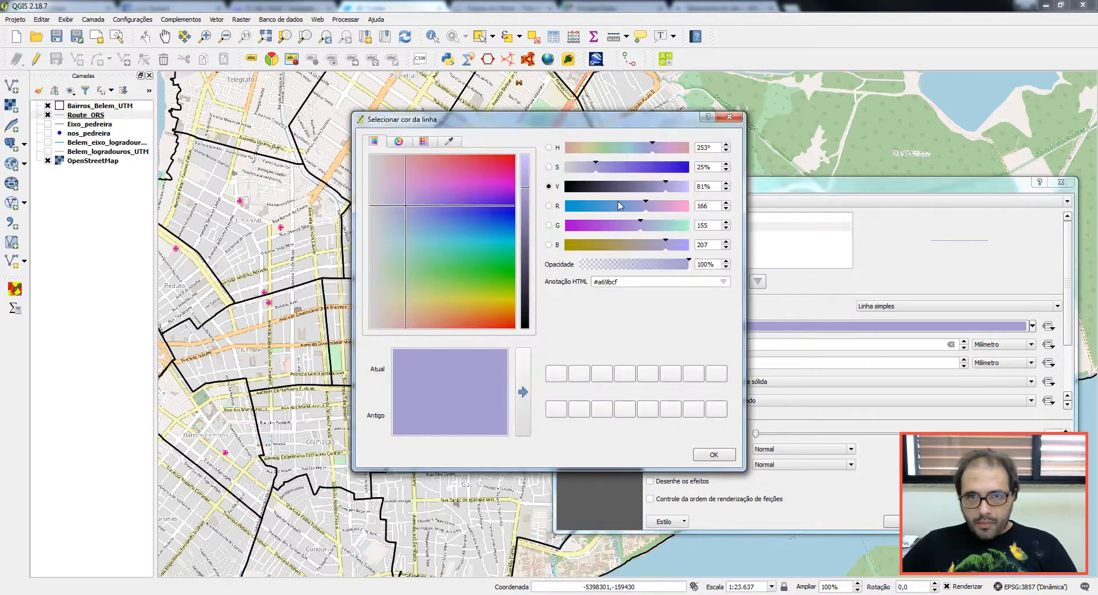
{"action": "left_click_drag", "start_coordinate": [497, 167], "coordinate": [531, 203]}
{"action": "left_click_drag", "start_coordinate": [527, 191], "coordinate": [525, 157]}
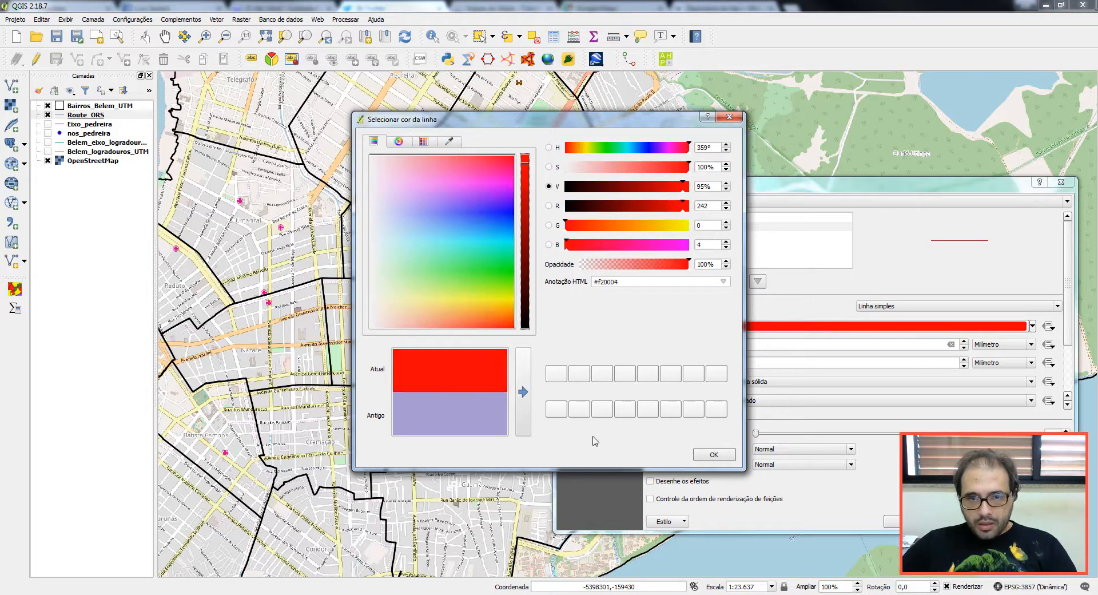
{"action": "left_click", "coordinate": [712, 455]}
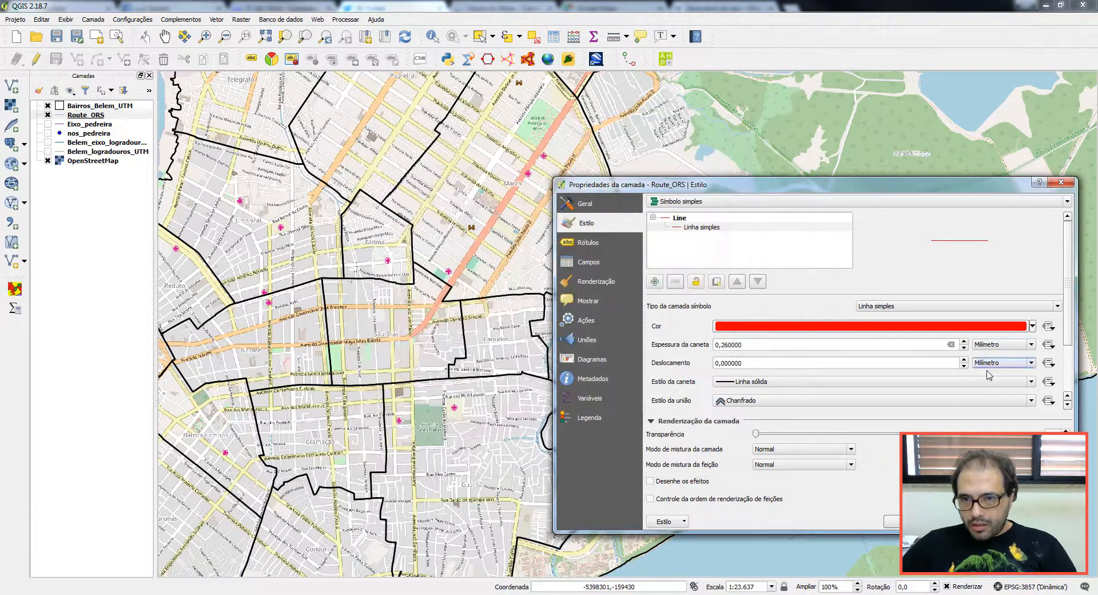
{"action": "left_click", "coordinate": [964, 341]}
{"action": "left_click", "coordinate": [964, 342]}
{"action": "left_click", "coordinate": [965, 341]}
{"action": "left_click", "coordinate": [965, 342]}
{"action": "left_click", "coordinate": [964, 341]}
{"action": "left_click", "coordinate": [964, 342]}
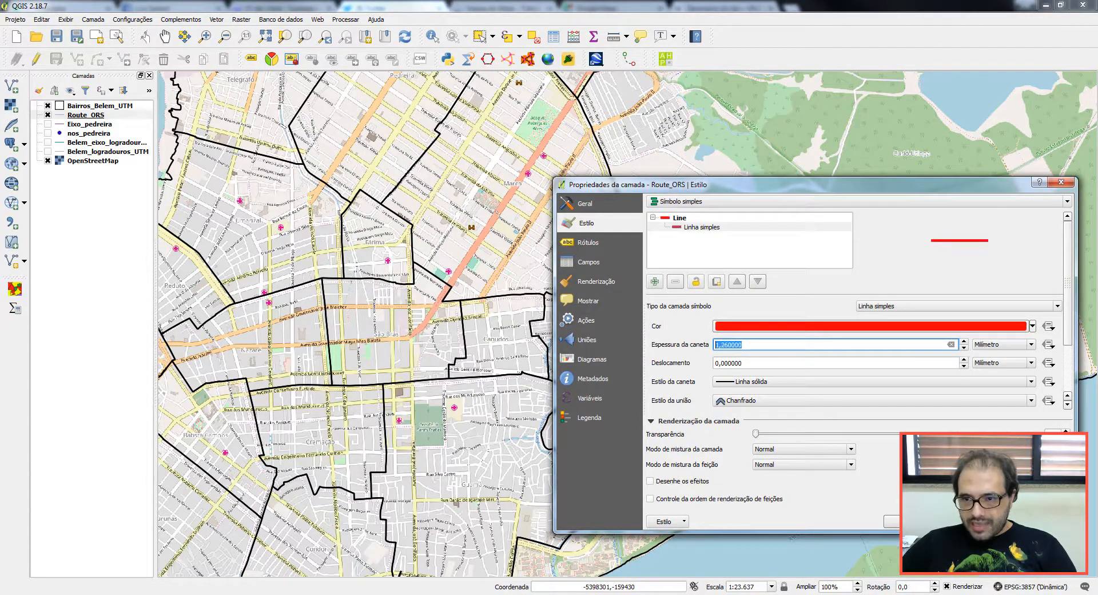
{"action": "left_click", "coordinate": [965, 341]}
{"action": "left_click", "coordinate": [964, 341]}
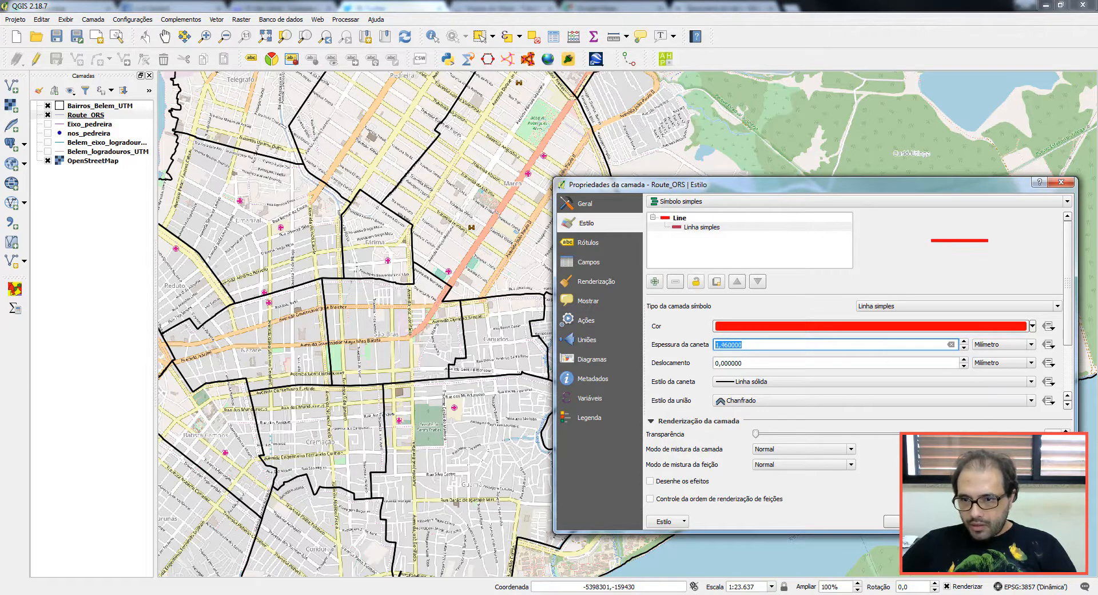
{"action": "left_click", "coordinate": [1003, 521]}
{"action": "left_click", "coordinate": [906, 522]}
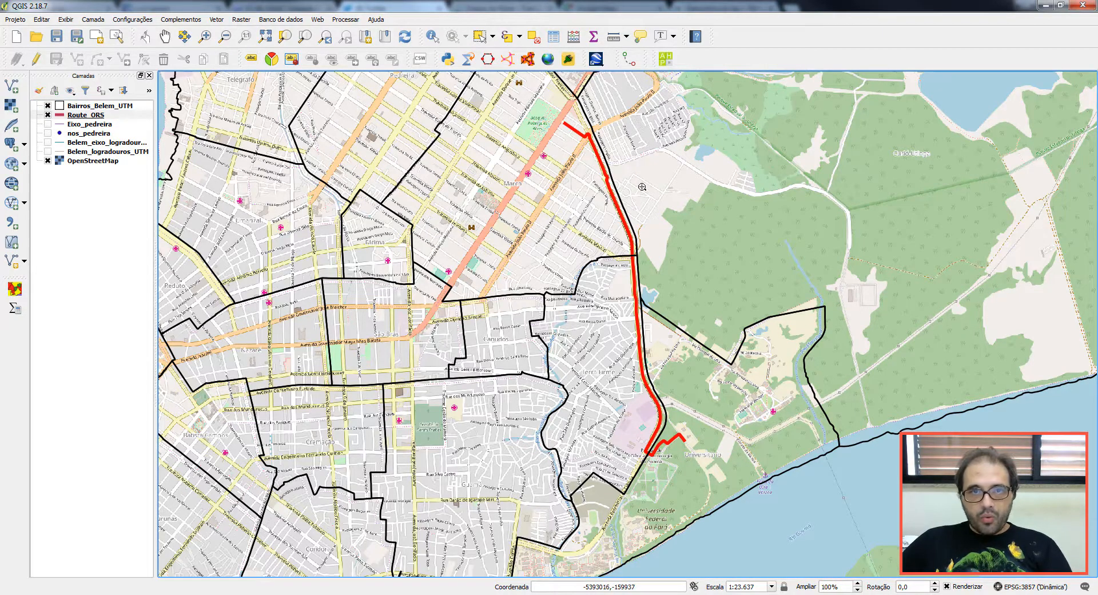
Step: Zoom in on the route's northern end by the park, reopening and cancelling OSM Tools
{"action": "left_click", "coordinate": [205, 36]}
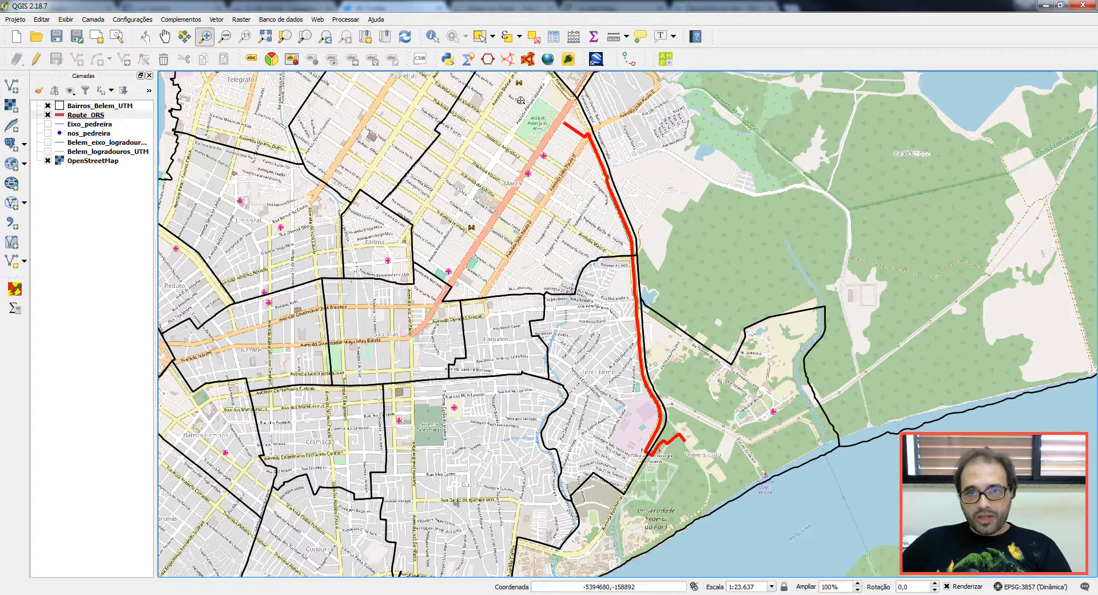
{"action": "left_click_drag", "start_coordinate": [523, 98], "coordinate": [626, 180]}
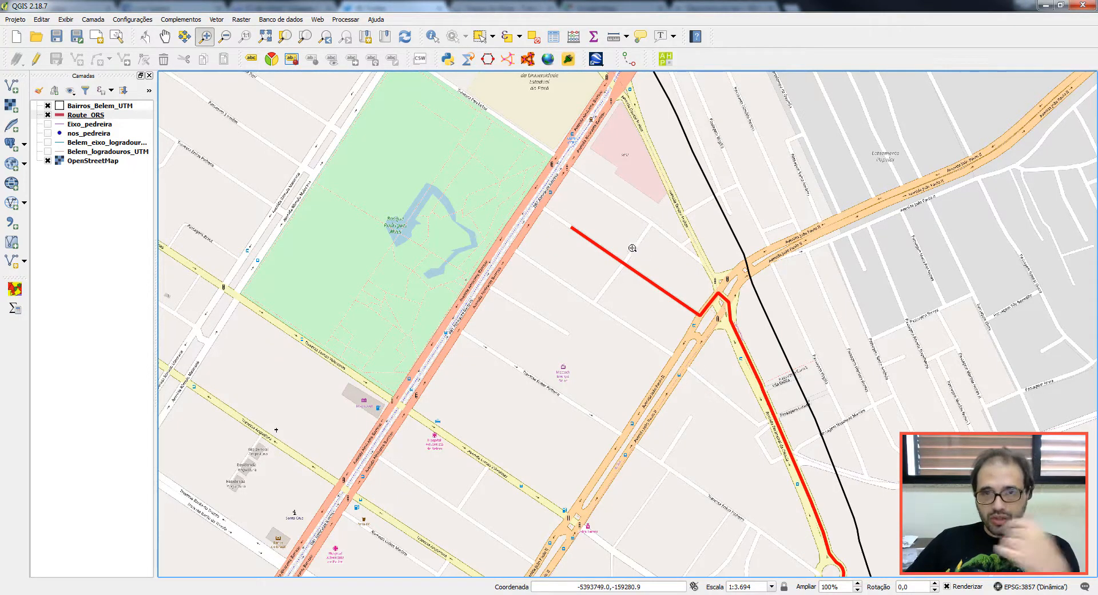
{"action": "left_click", "coordinate": [487, 59]}
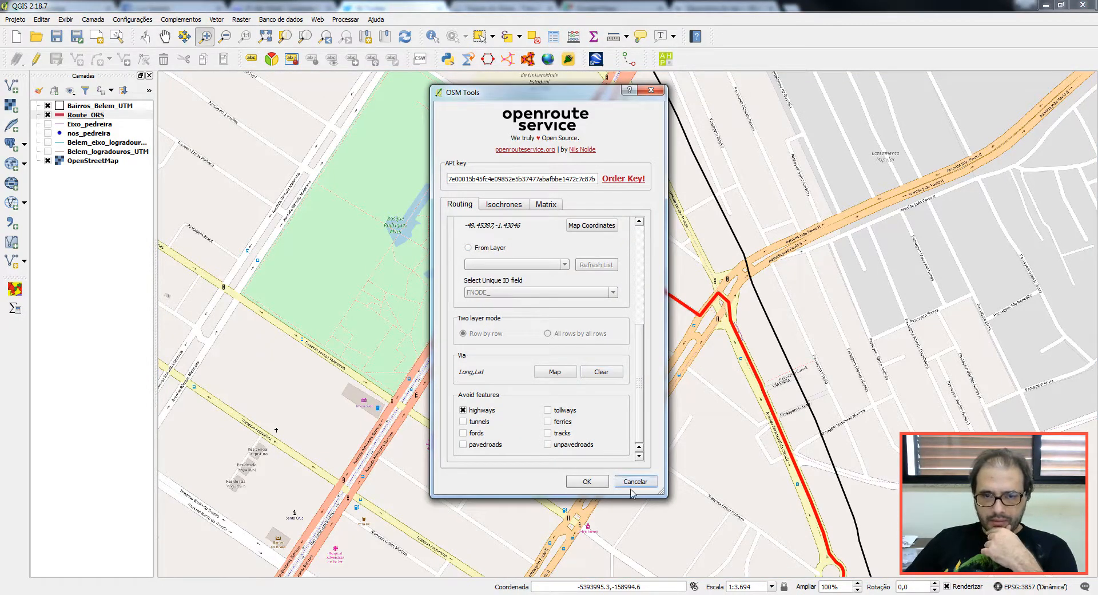
{"action": "left_click", "coordinate": [651, 90]}
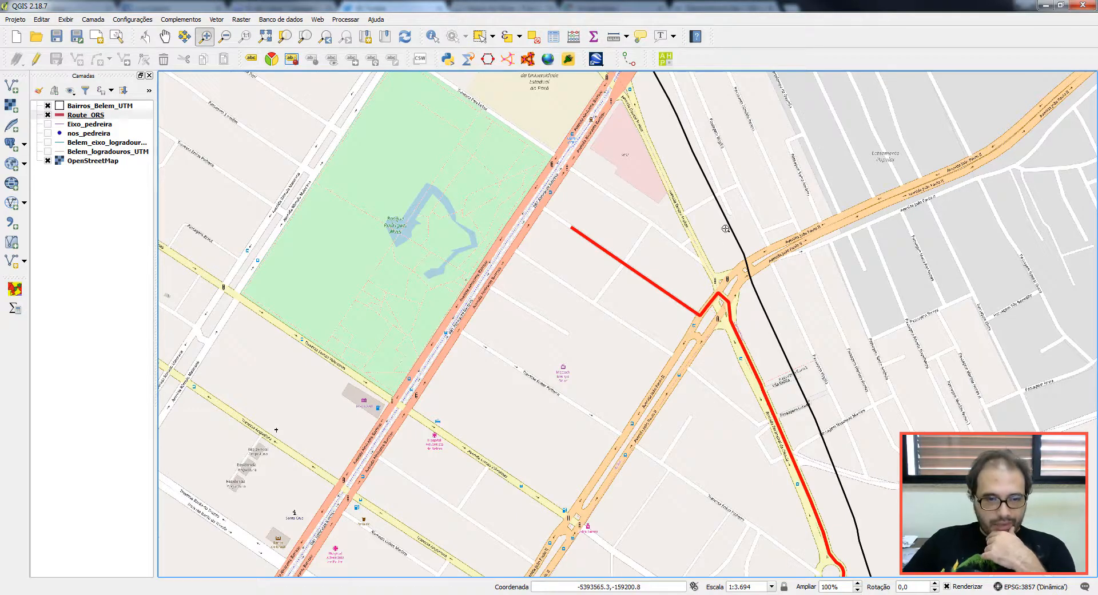
{"action": "key", "text": "alt+Tab"}
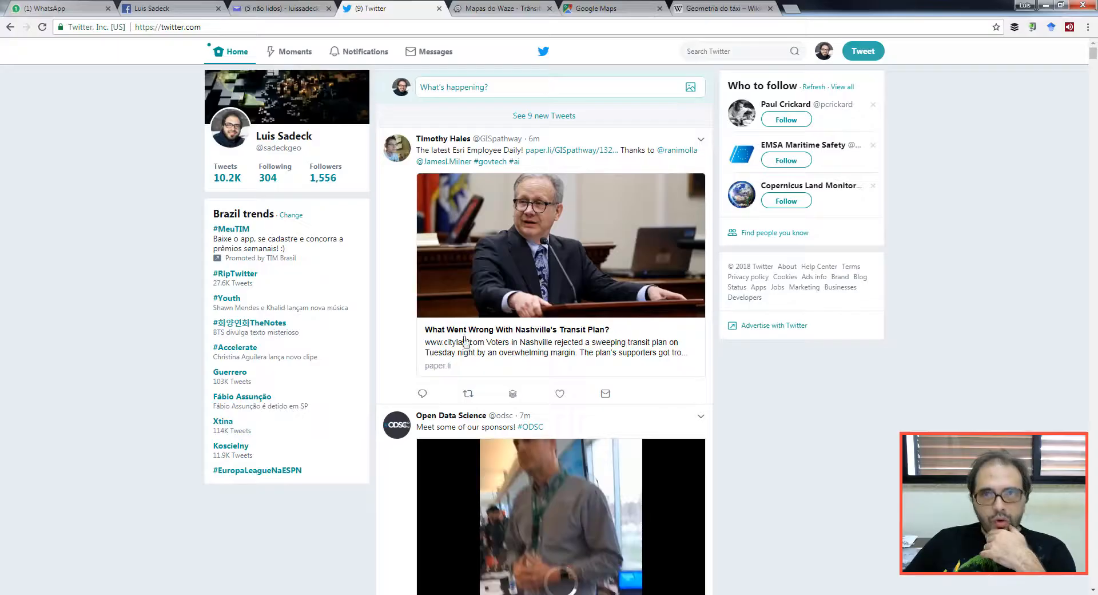
{"action": "left_click", "coordinate": [627, 15]}
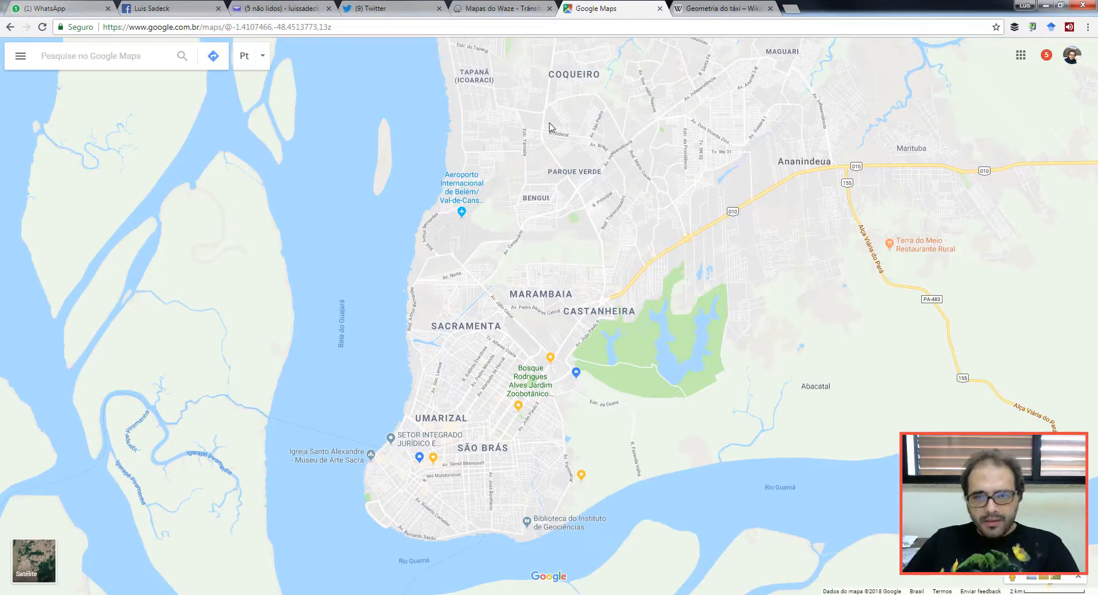
{"action": "left_click", "coordinate": [212, 55]}
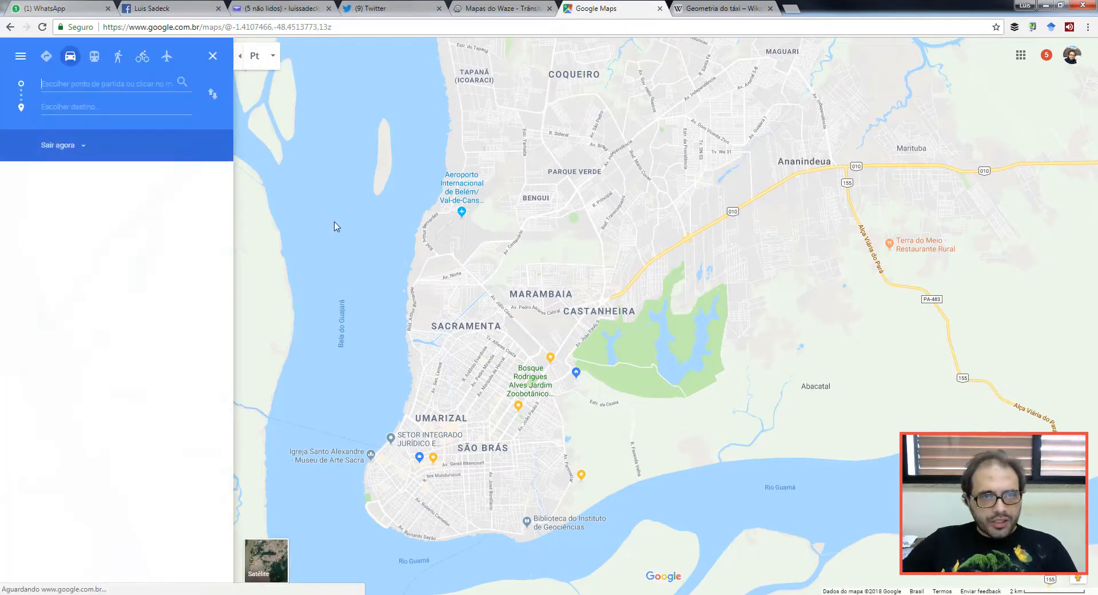
{"action": "scroll", "coordinate": [590, 511], "scroll_direction": "up", "scroll_amount": 3}
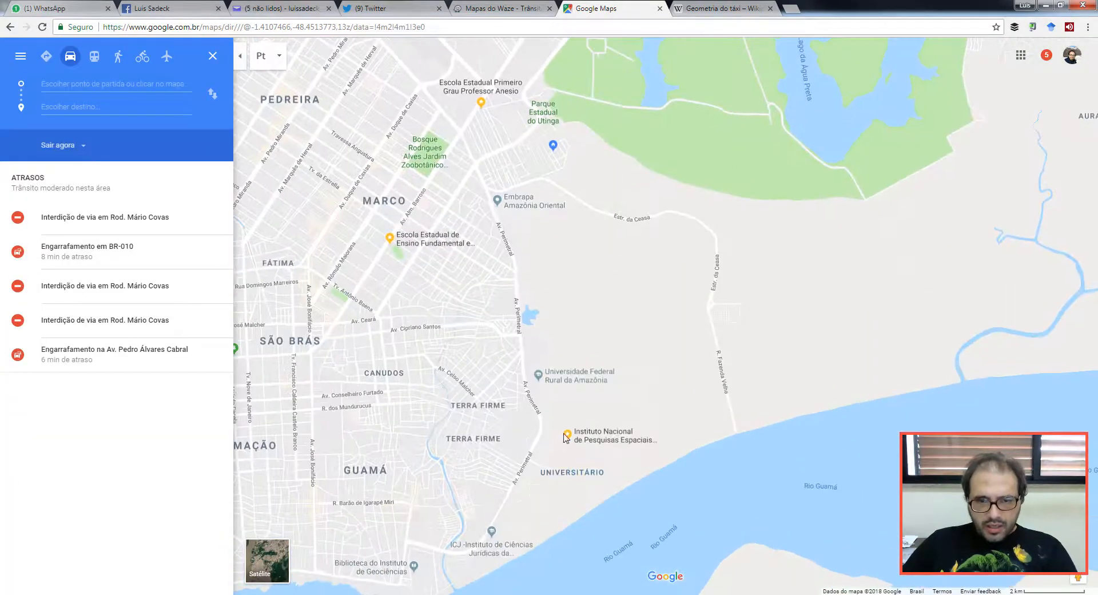
{"action": "left_click", "coordinate": [568, 438]}
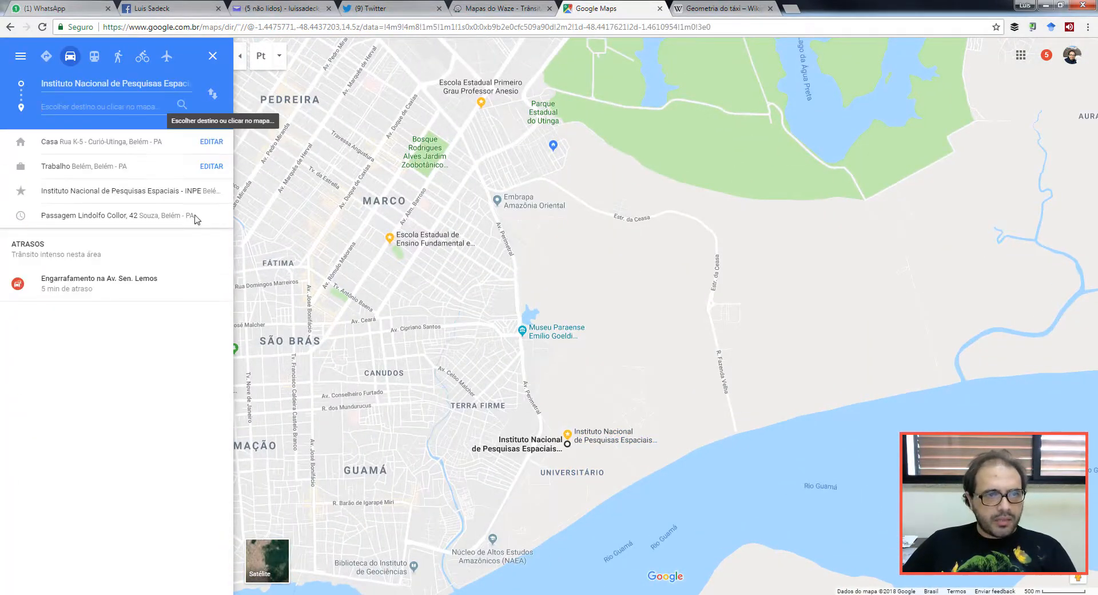
{"action": "left_click", "coordinate": [452, 155]}
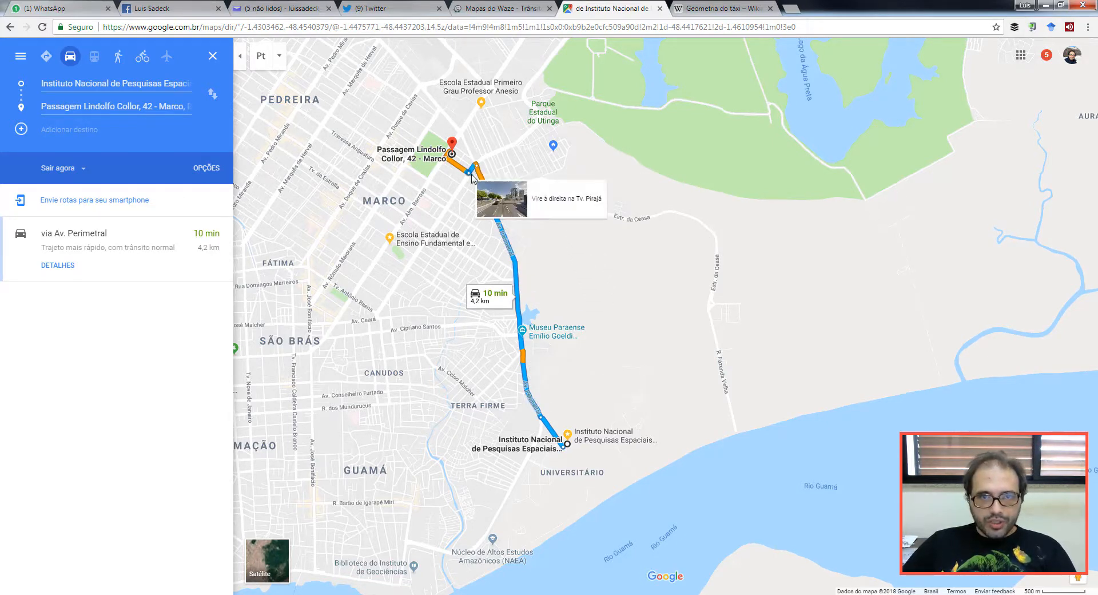
Step: Follow the 4.2 km route along Av. Perimetral to INPE and back, then switch to Waze
{"action": "scroll", "coordinate": [478, 176], "scroll_direction": "up", "scroll_amount": 2}
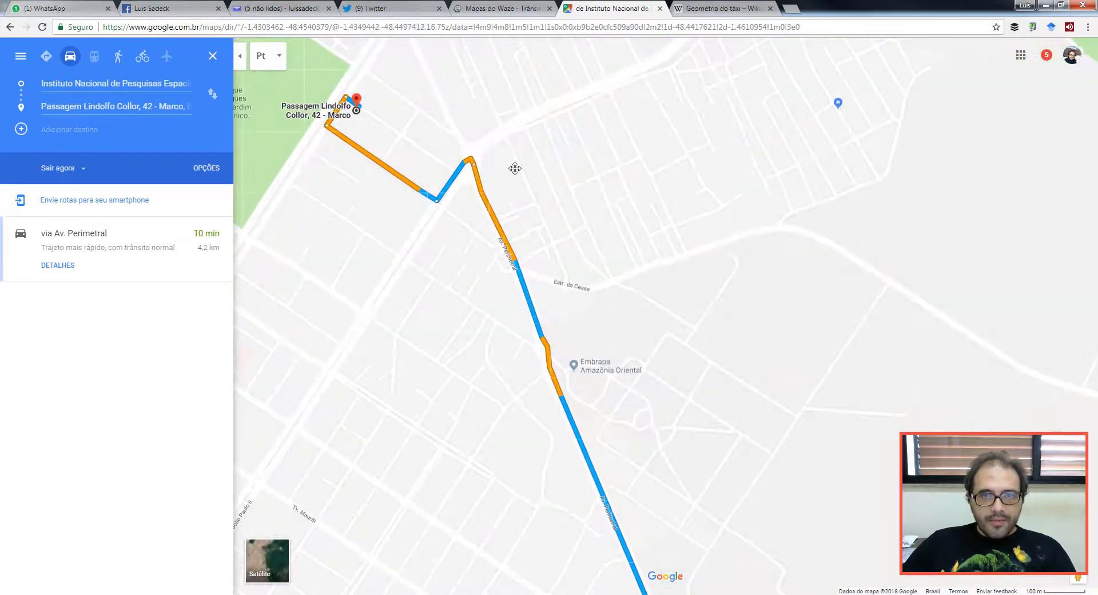
{"action": "left_click_drag", "start_coordinate": [514, 168], "coordinate": [658, 264]}
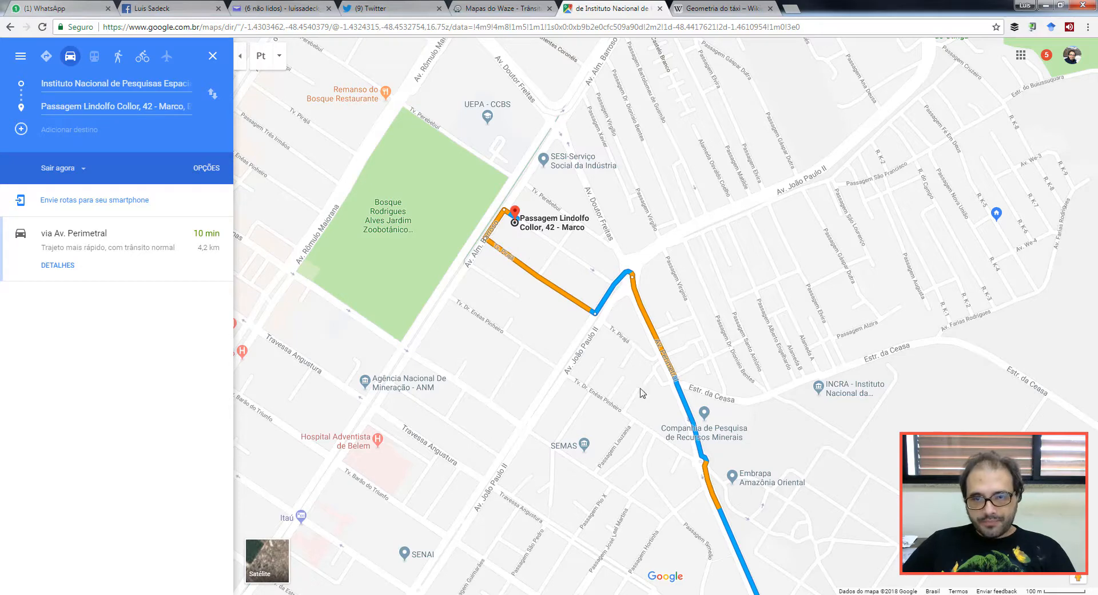
{"action": "left_click_drag", "start_coordinate": [662, 449], "coordinate": [570, 303]}
{"action": "left_click_drag", "start_coordinate": [689, 434], "coordinate": [601, 314]}
{"action": "scroll", "coordinate": [617, 393], "scroll_direction": "down", "scroll_amount": 2}
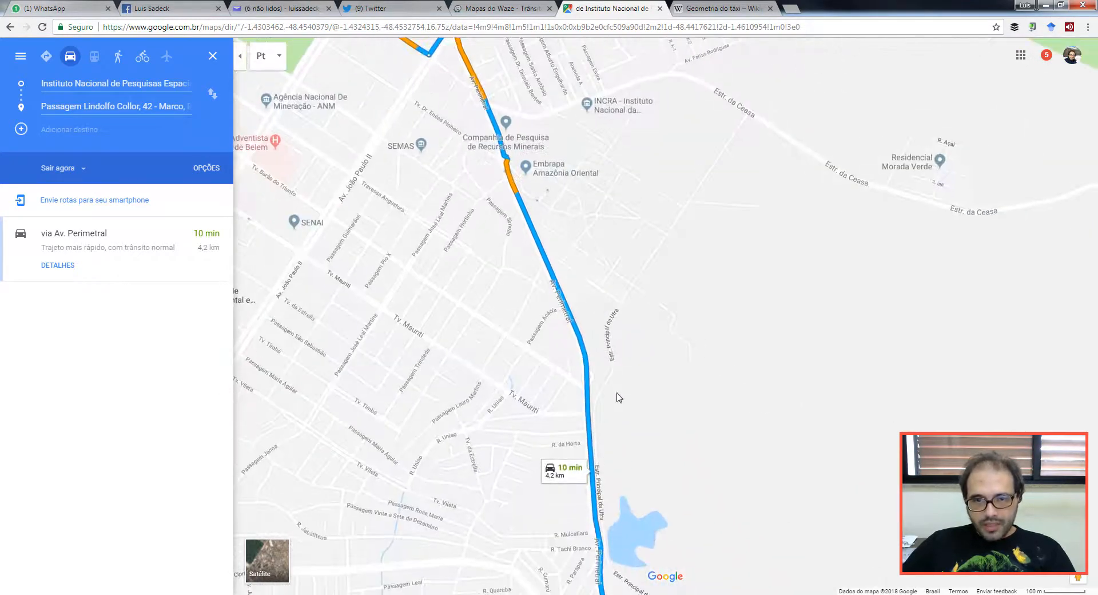
{"action": "left_click_drag", "start_coordinate": [642, 547], "coordinate": [579, 246]}
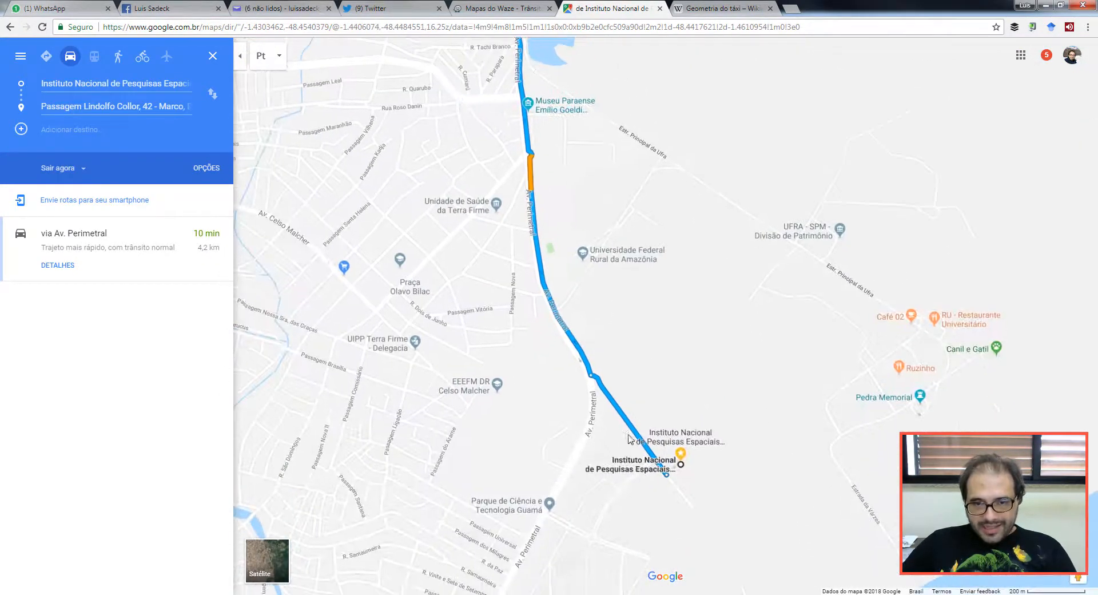
{"action": "scroll", "coordinate": [663, 455], "scroll_direction": "up", "scroll_amount": 2}
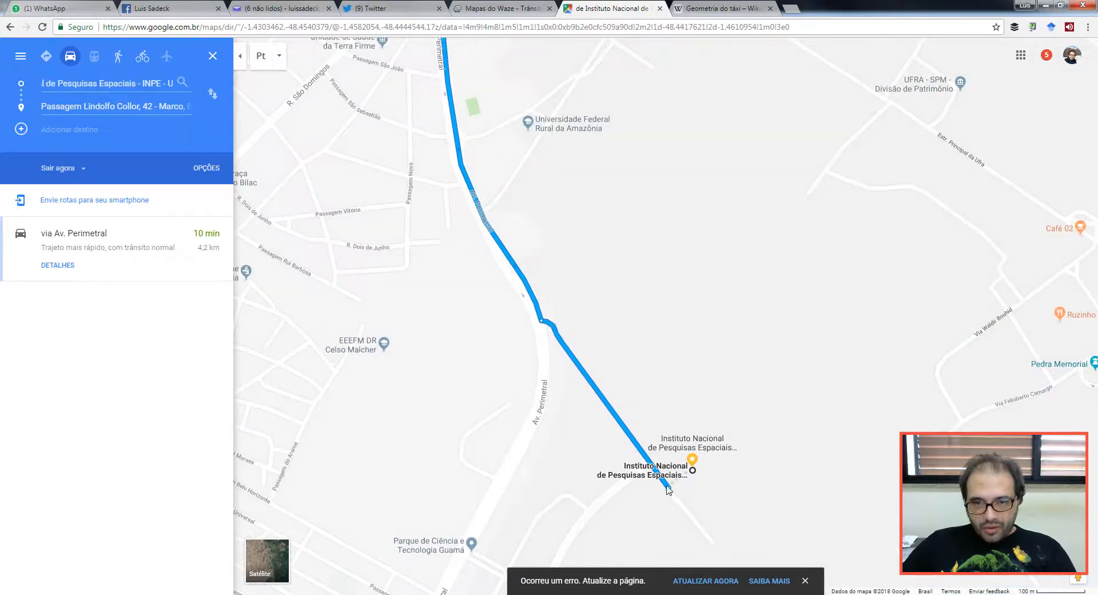
{"action": "mouse_move", "coordinate": [543, 325]}
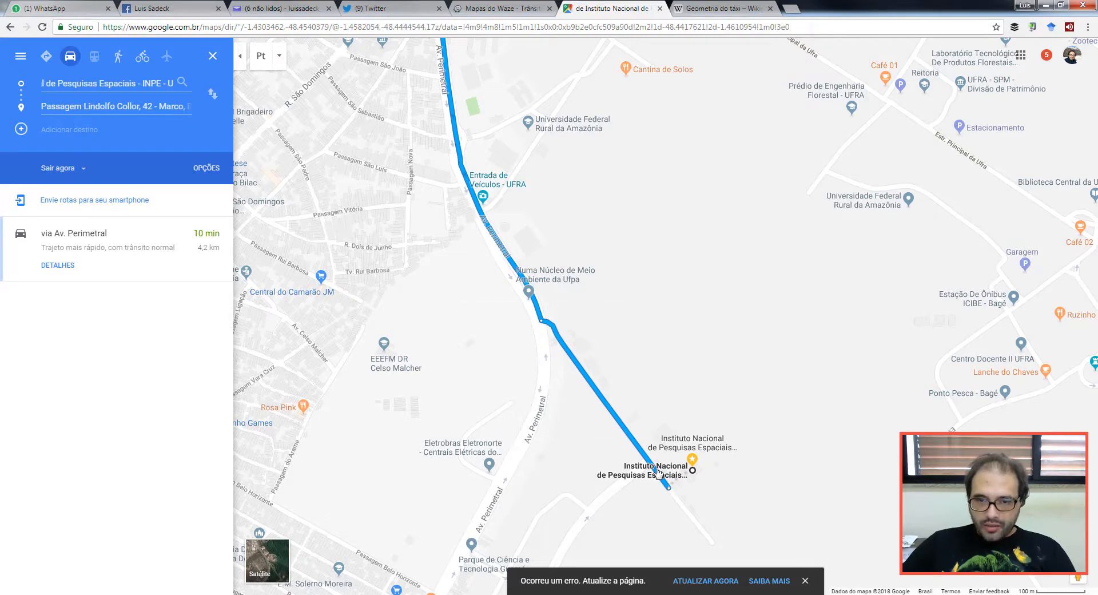
{"action": "left_click_drag", "start_coordinate": [630, 492], "coordinate": [702, 360]}
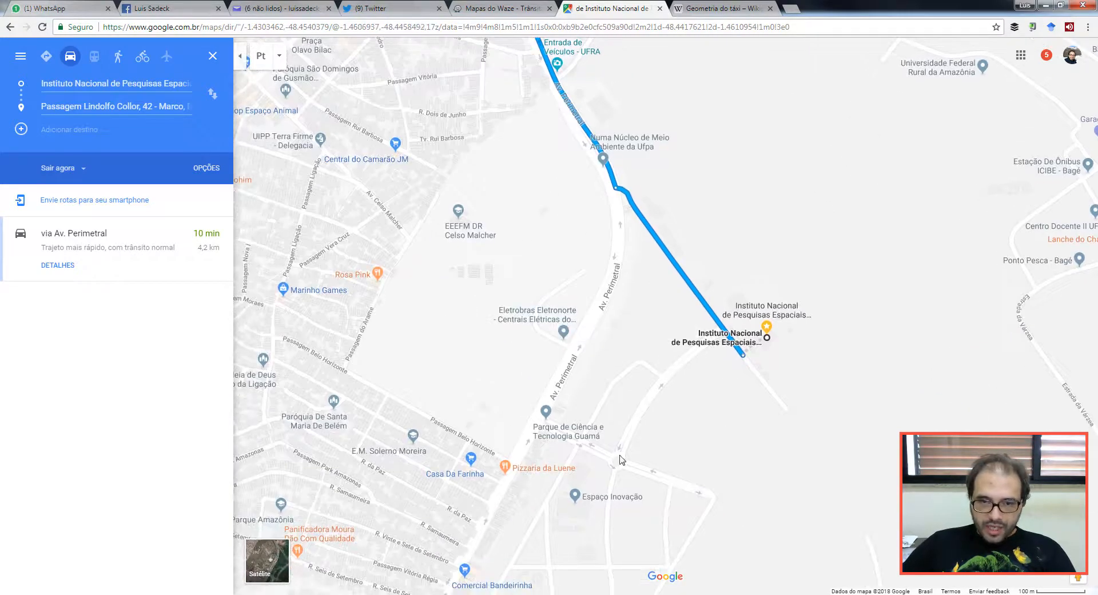
{"action": "left_click_drag", "start_coordinate": [596, 106], "coordinate": [640, 406]}
{"action": "mouse_move", "coordinate": [624, 347]}
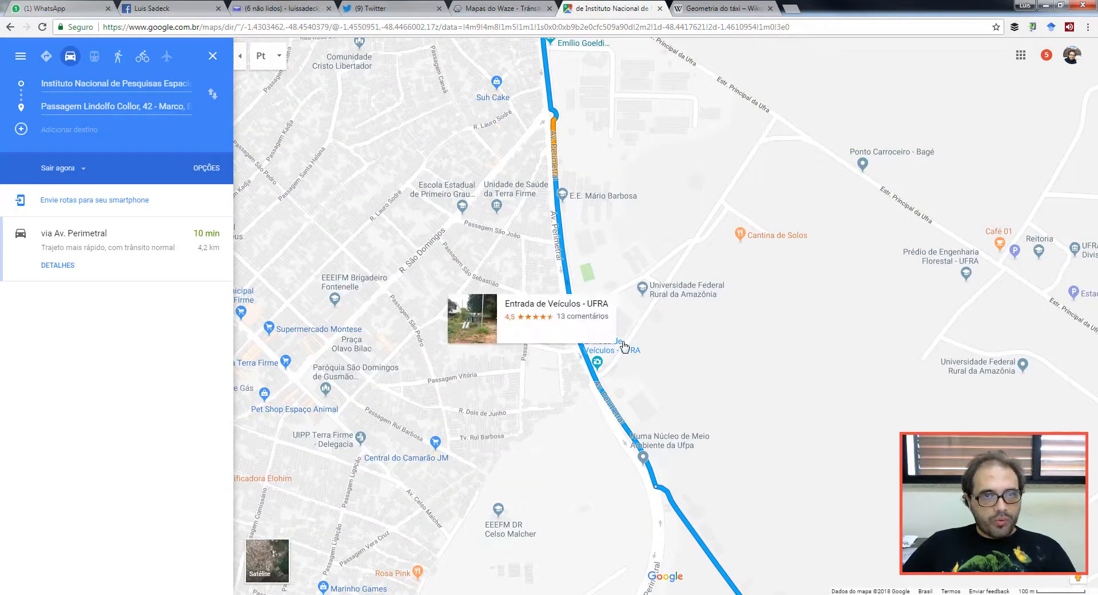
{"action": "left_click", "coordinate": [513, 13]}
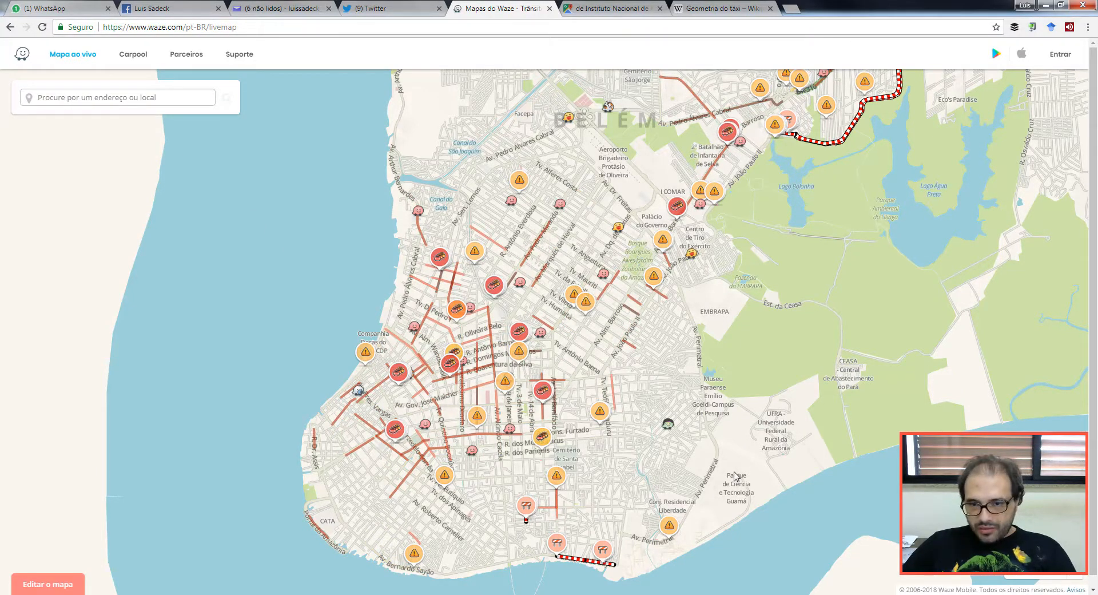
Step: In Waze Live Map, set the point by the INPE car park as the route origin
{"action": "scroll", "coordinate": [734, 476], "scroll_direction": "up", "scroll_amount": 2}
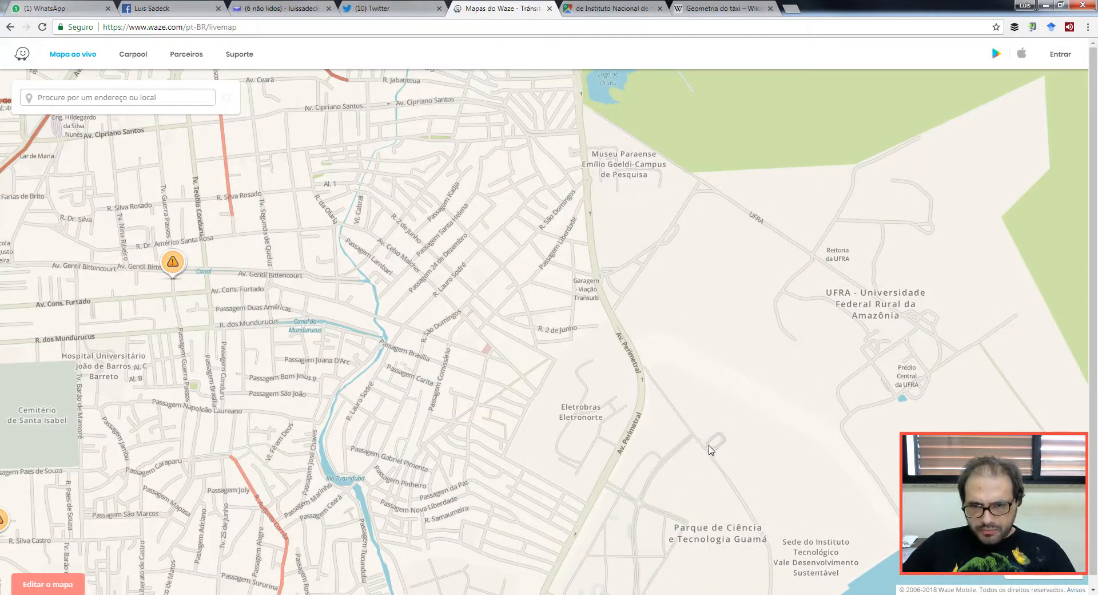
{"action": "scroll", "coordinate": [704, 453], "scroll_direction": "up", "scroll_amount": 1}
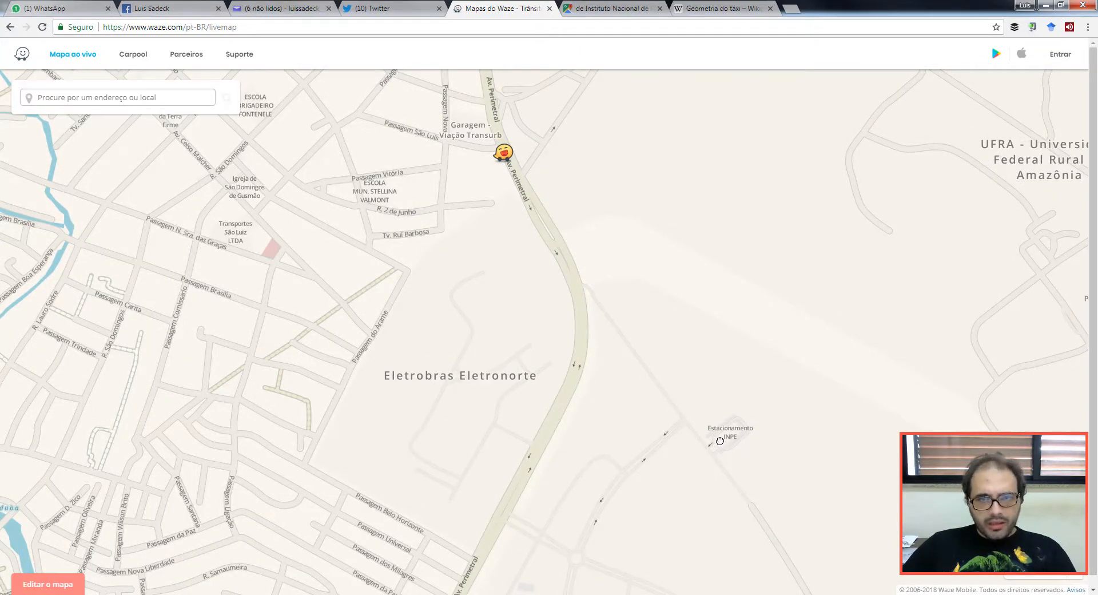
{"action": "right_click", "coordinate": [714, 446]}
{"action": "left_click", "coordinate": [716, 447]}
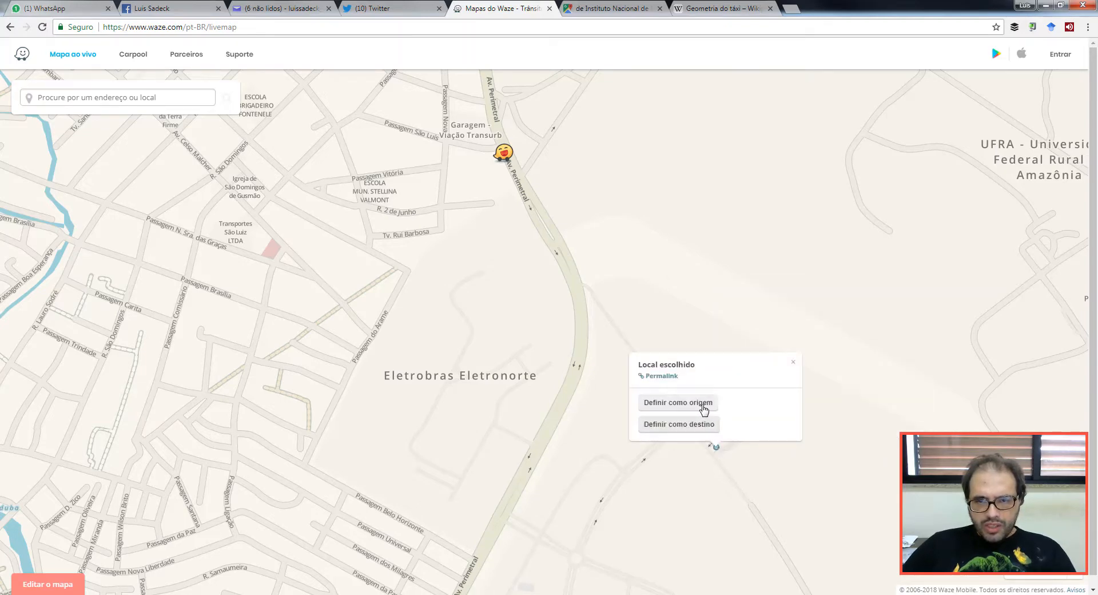
{"action": "left_click", "coordinate": [704, 403]}
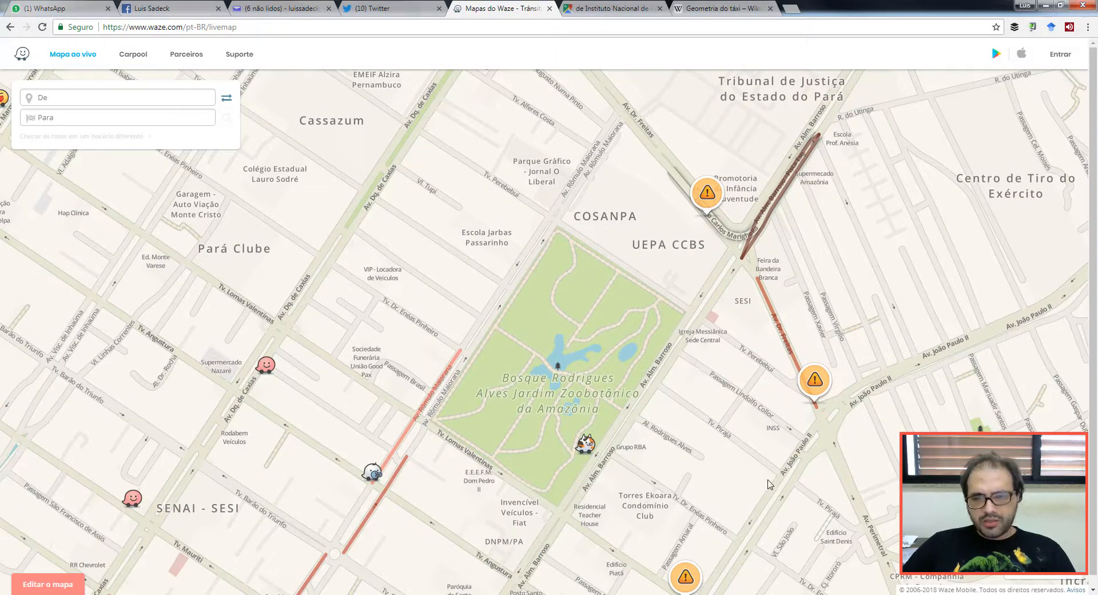
Step: Route to Passagem Lindolfo Collor, review the 4.16 km, 9-min option, and return to QGIS
{"action": "left_click", "coordinate": [698, 369]}
{"action": "left_click", "coordinate": [679, 344]}
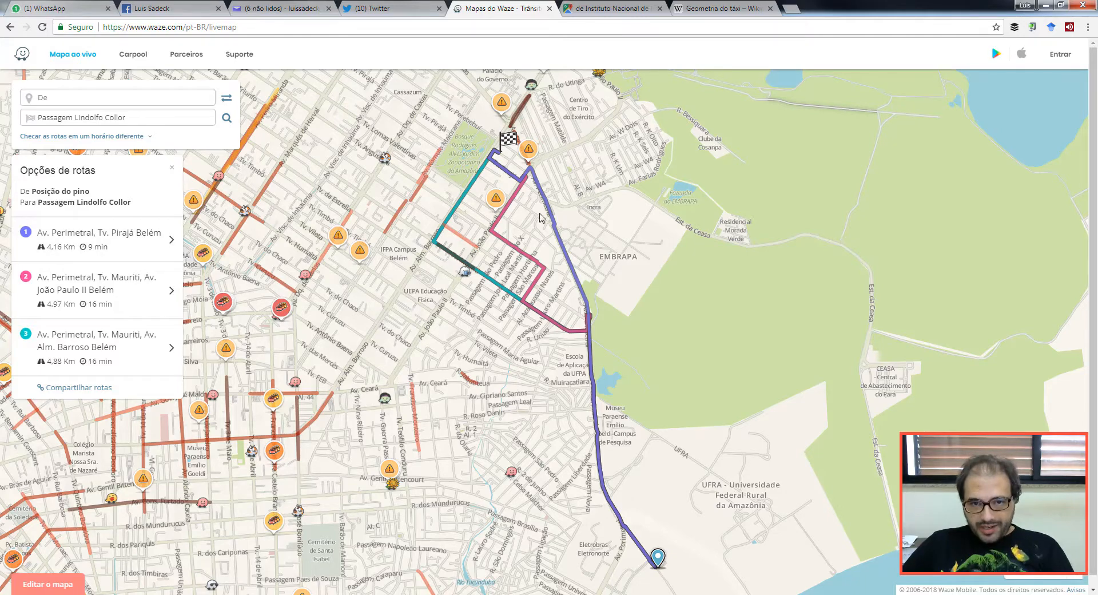
{"action": "scroll", "coordinate": [543, 208], "scroll_direction": "up", "scroll_amount": 2}
{"action": "left_click_drag", "start_coordinate": [561, 244], "coordinate": [609, 382]}
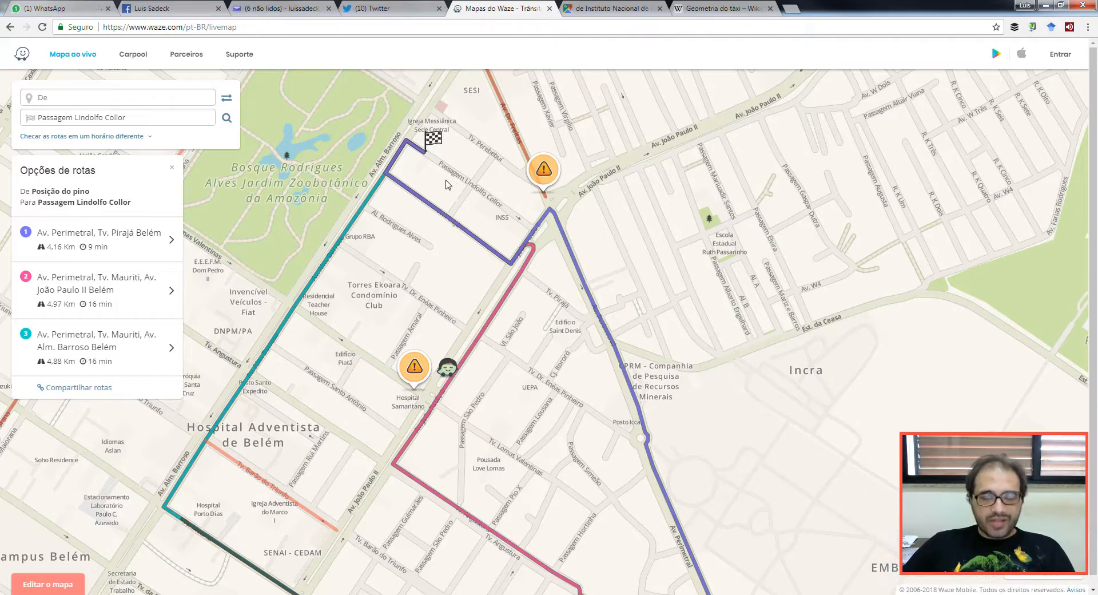
{"action": "scroll", "coordinate": [590, 357], "scroll_direction": "down", "scroll_amount": 1}
{"action": "left_click_drag", "start_coordinate": [635, 469], "coordinate": [608, 401]}
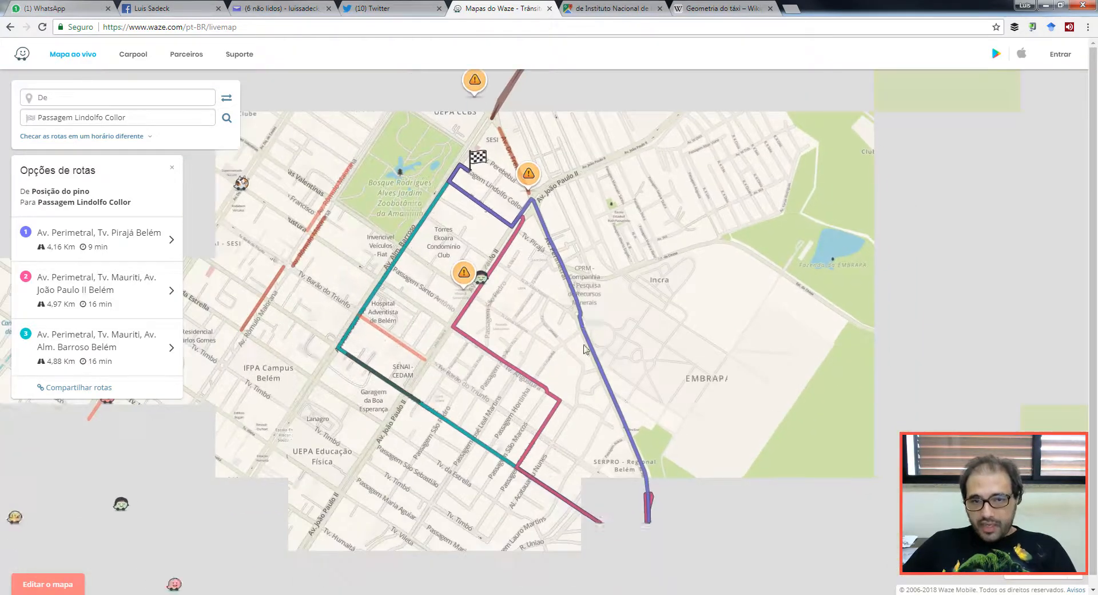
{"action": "scroll", "coordinate": [608, 400], "scroll_direction": "down", "scroll_amount": 1}
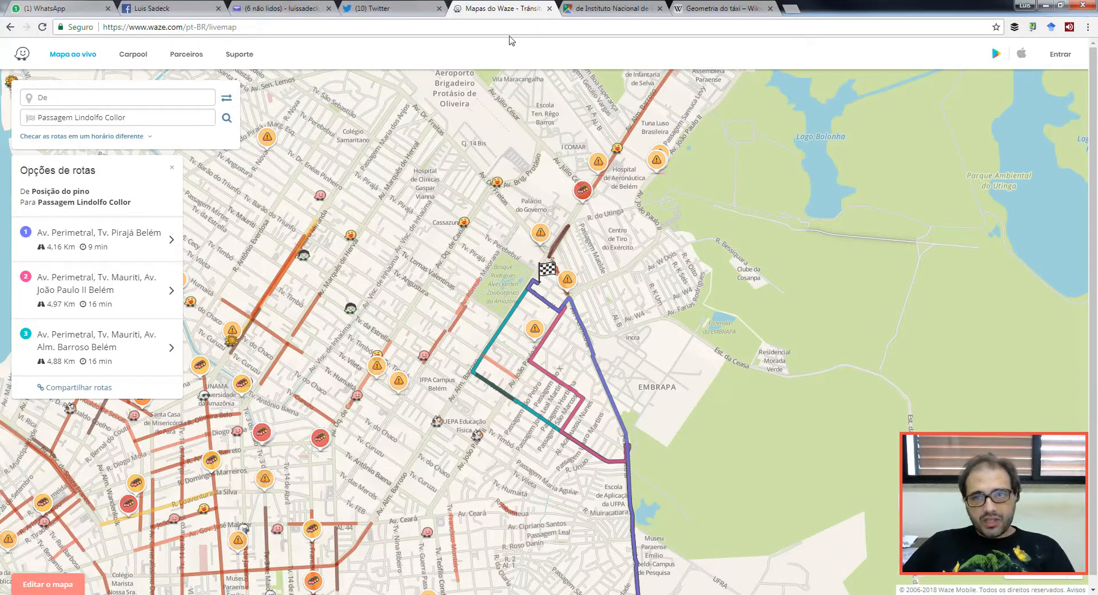
{"action": "left_click", "coordinate": [384, 594]}
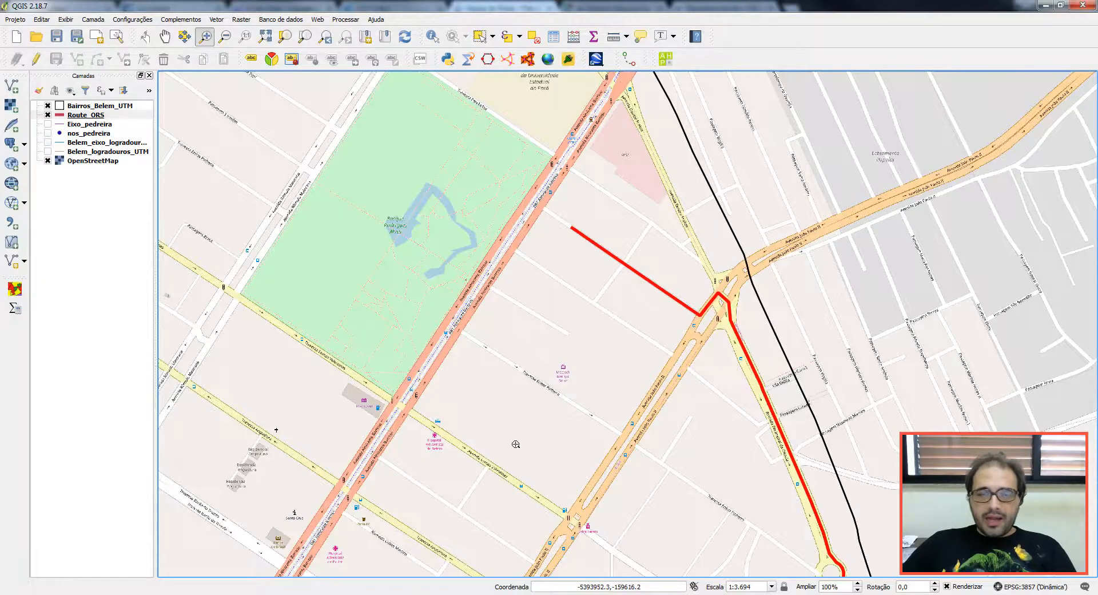
Step: Hide the OpenStreetMap basemap and show both Belem logradouros street layers
{"action": "scroll", "coordinate": [596, 372], "scroll_direction": "down", "scroll_amount": 2}
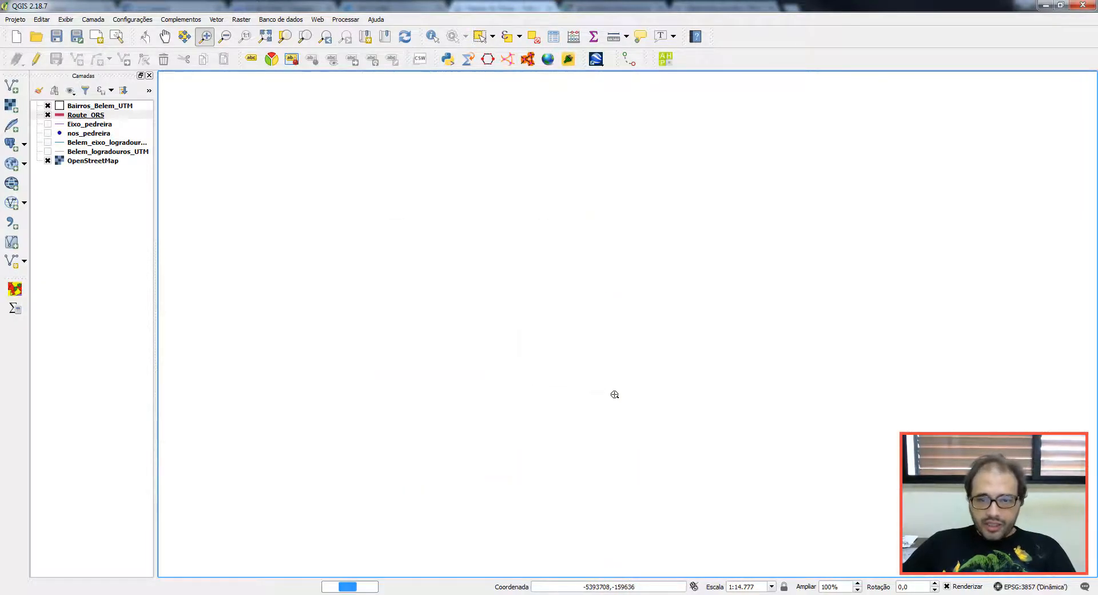
{"action": "left_click", "coordinate": [48, 161]}
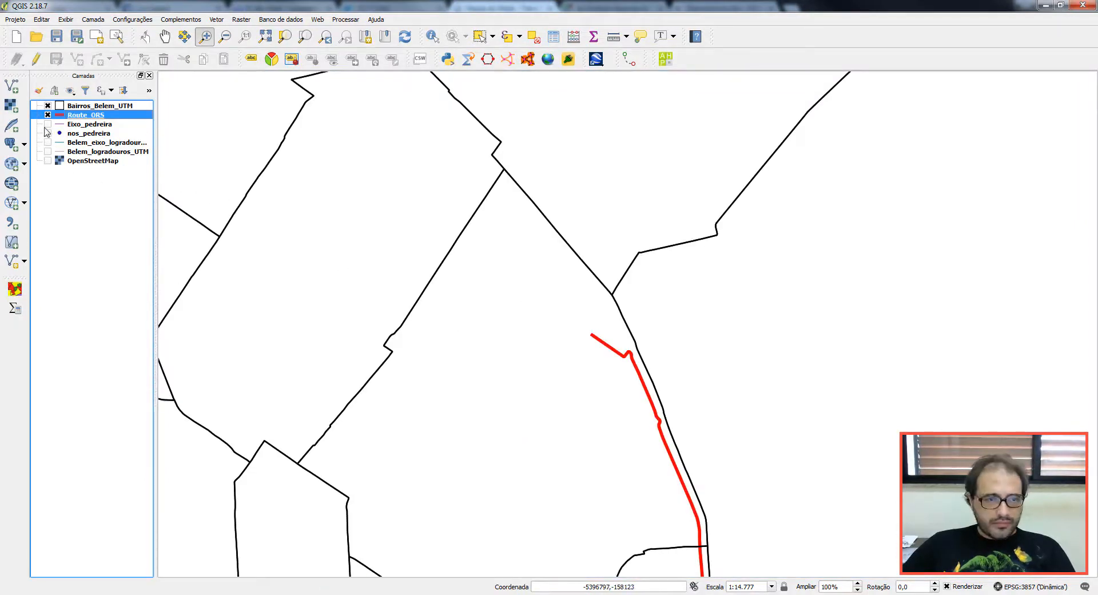
{"action": "left_click", "coordinate": [48, 143]}
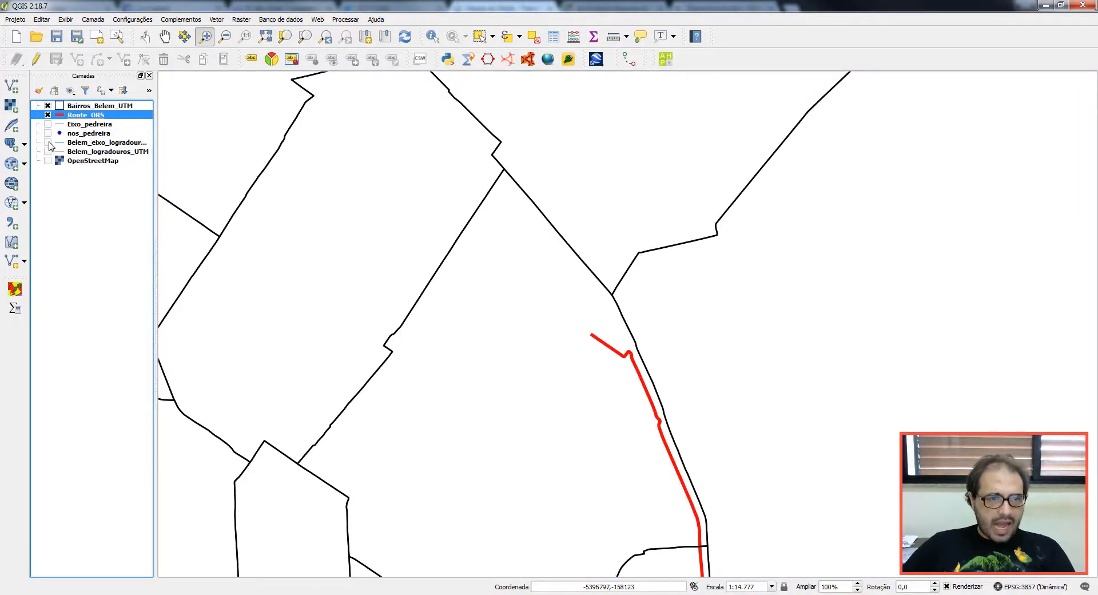
{"action": "left_click", "coordinate": [48, 152]}
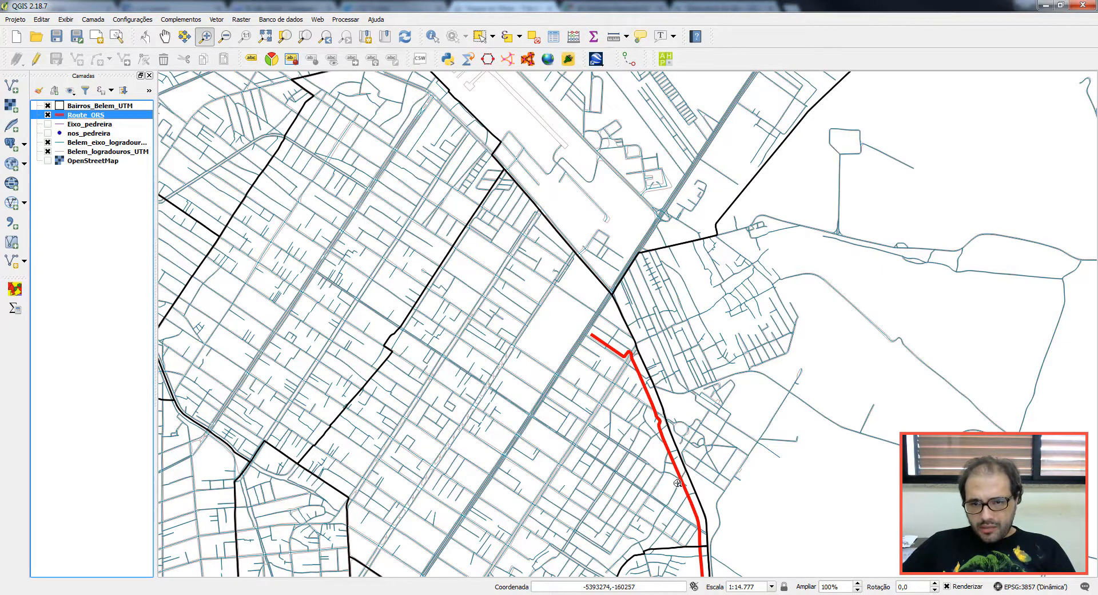
Step: Zoom to the full extent of the red Route_ORS line
{"action": "left_click_drag", "start_coordinate": [677, 484], "coordinate": [534, 253]}
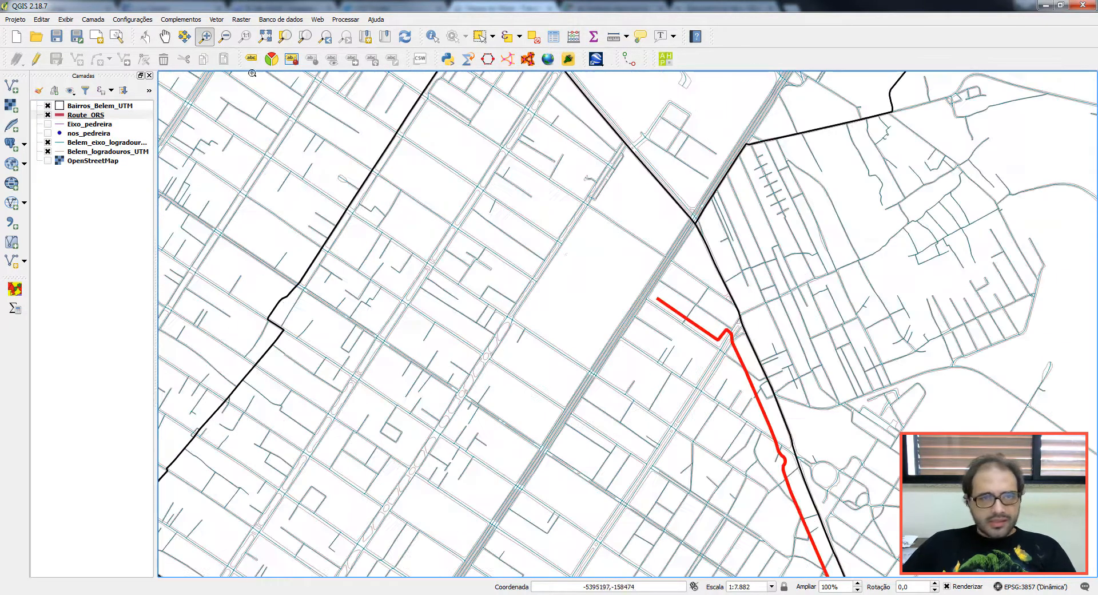
{"action": "right_click", "coordinate": [92, 115]}
{"action": "left_click", "coordinate": [127, 121]}
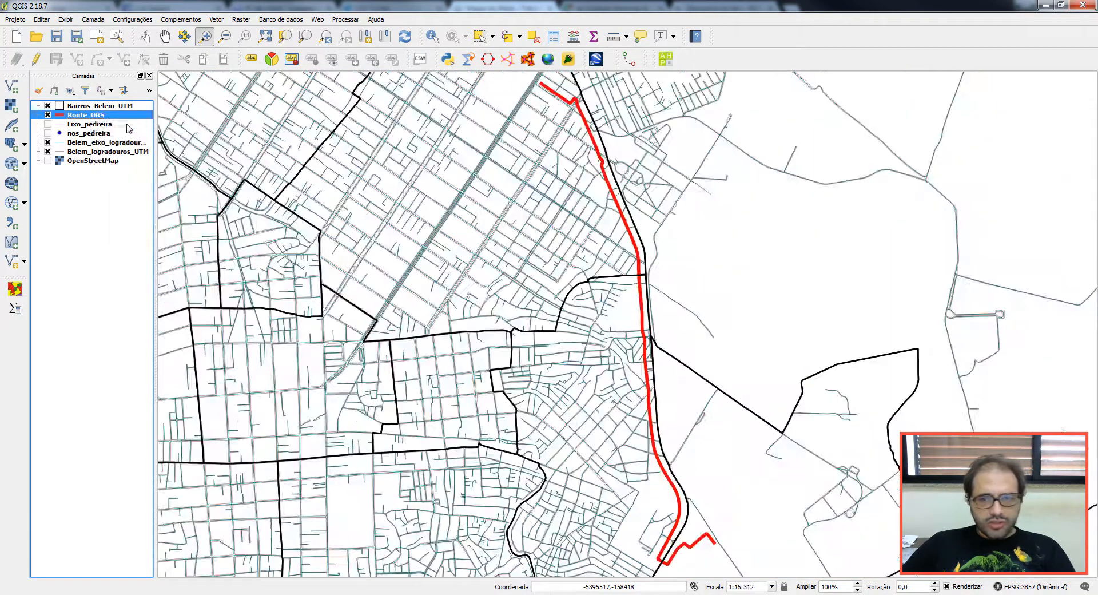